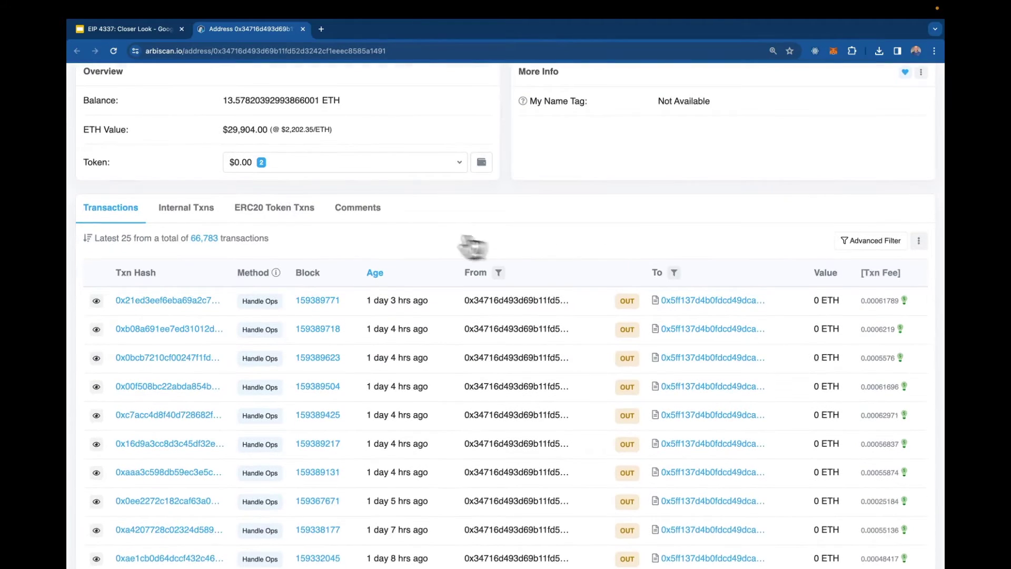
Highlight the bundler address's total transaction count and look through its latest Handle Ops transactions
drag(222, 239, 186, 240)
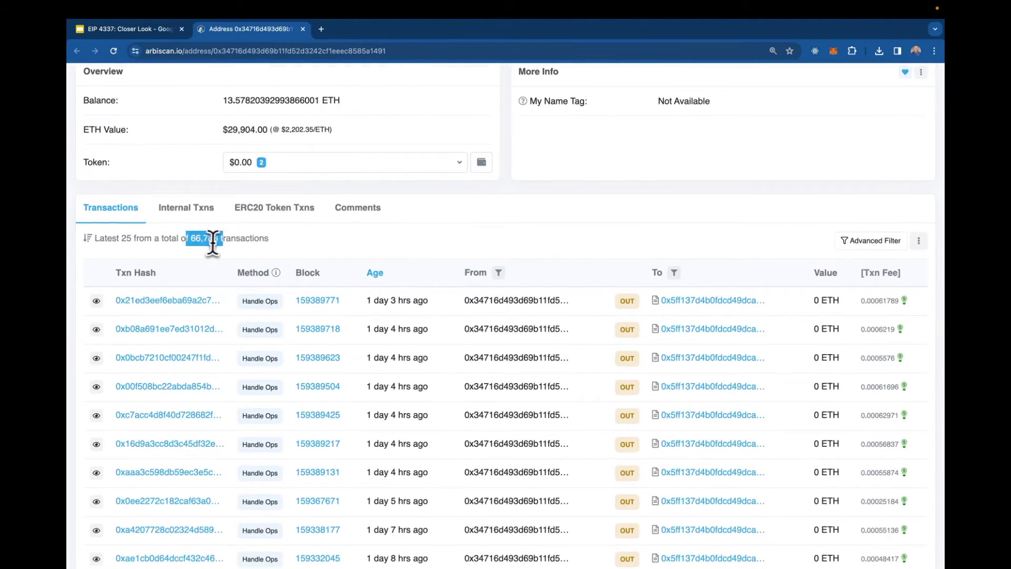
key(super+plus)
key(super+plus)
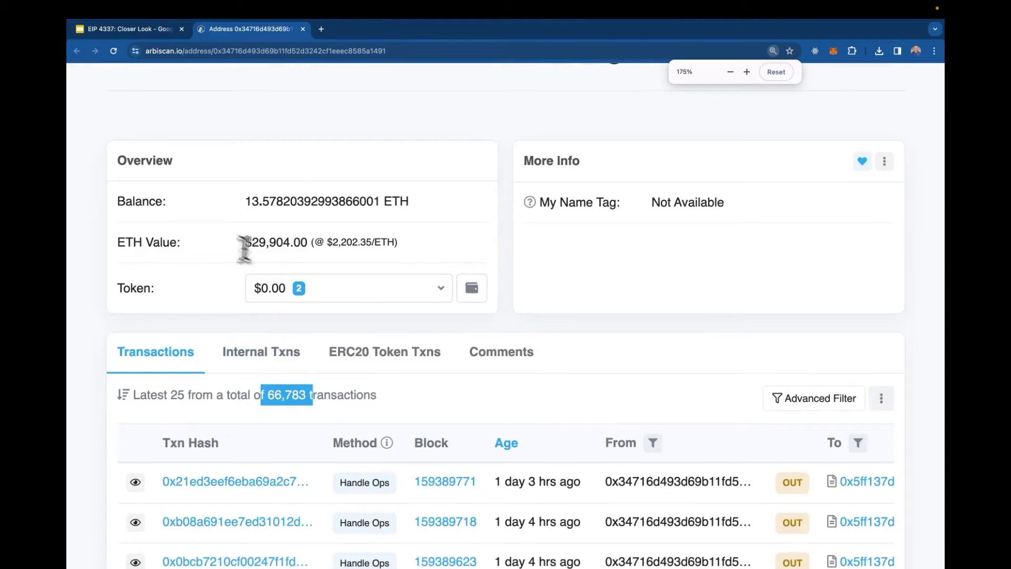
click(466, 386)
scroll(468, 394, down, 3)
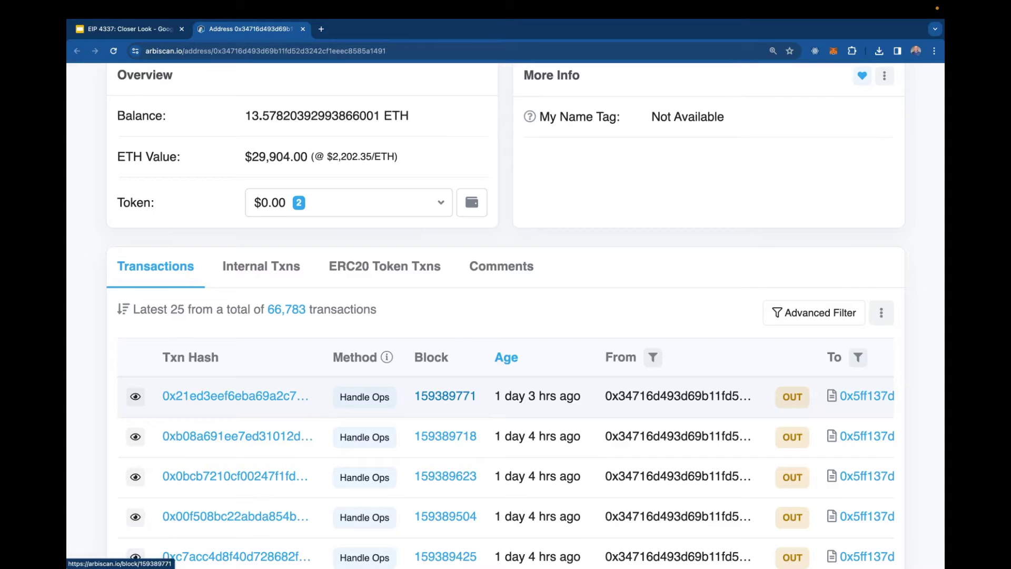
scroll(354, 393, down, 5)
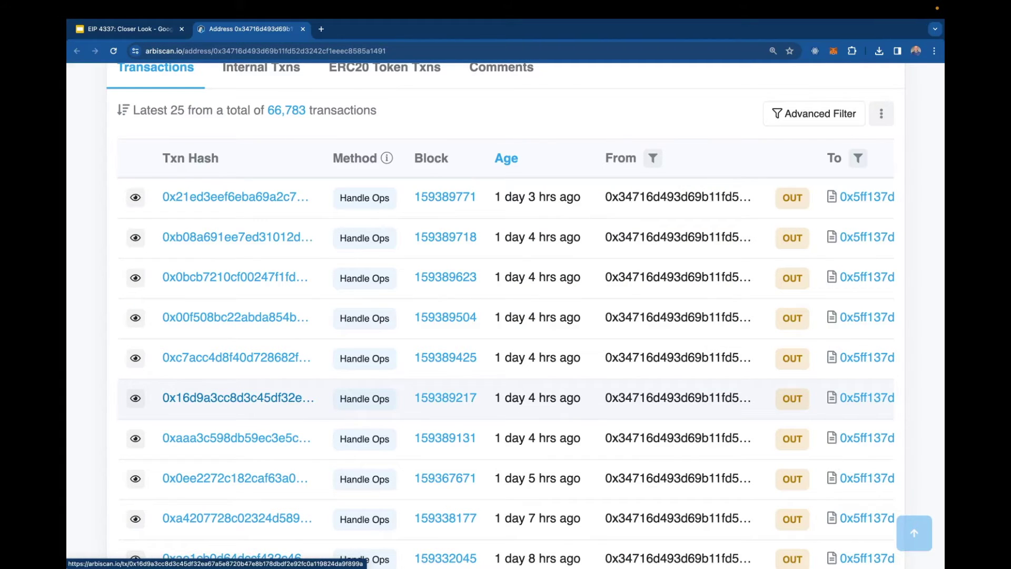
Open the Handle Ops transaction in block 159389217 and review its ETH and ERC-20 token transfers
scroll(237, 398, down, 8)
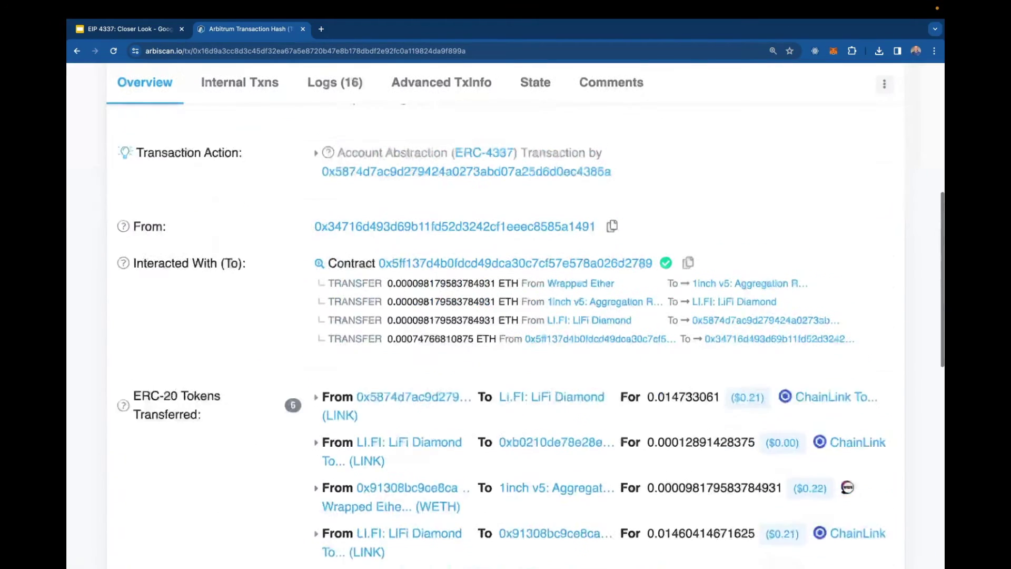
scroll(530, 337, down, 1)
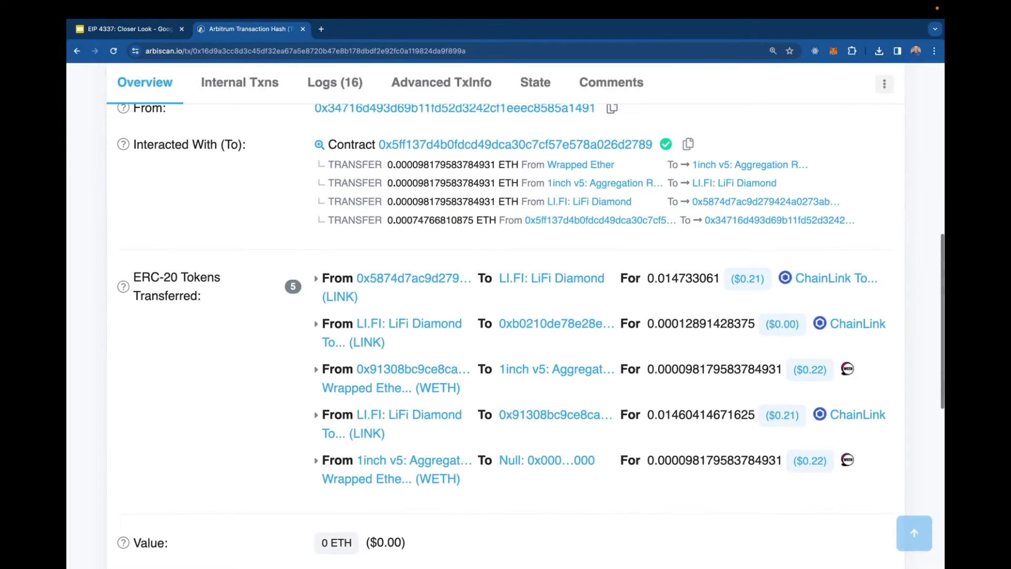
scroll(501, 333, up, 1)
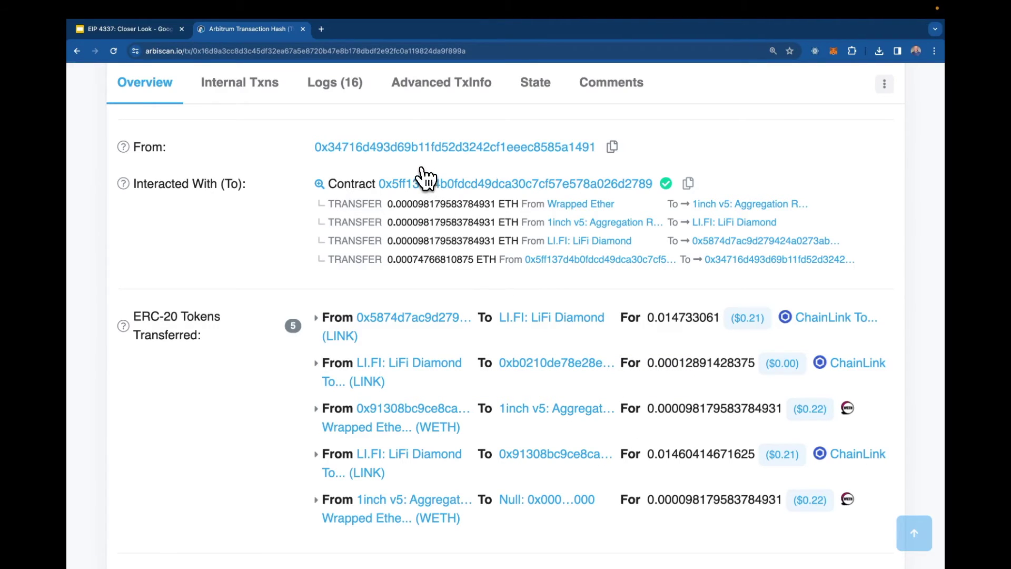
Copy the transaction hash from the page address and open the openchain.xyz/trace link from the slide deck
double_click(371, 51)
key(ctrl+c)
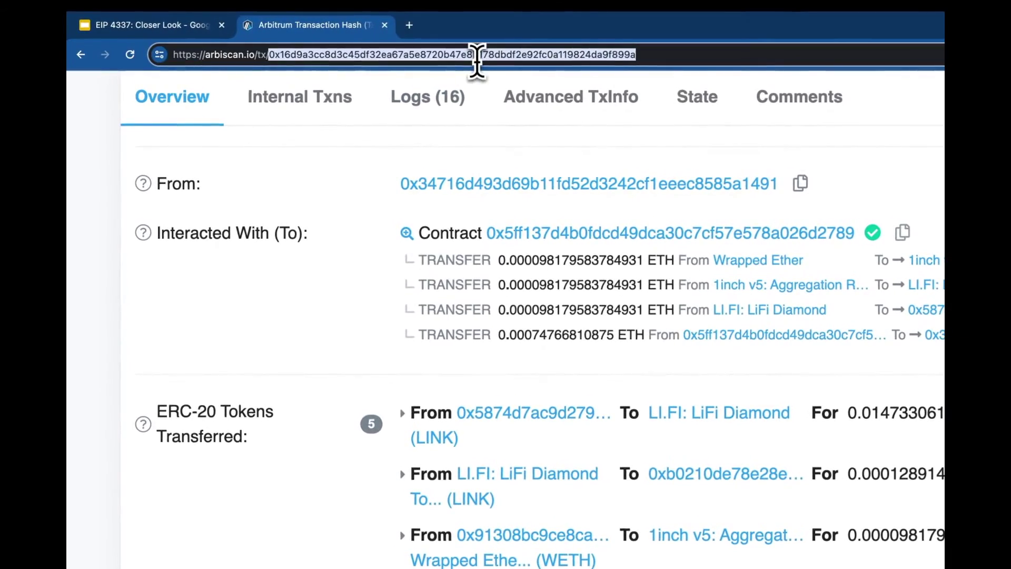
click(200, 24)
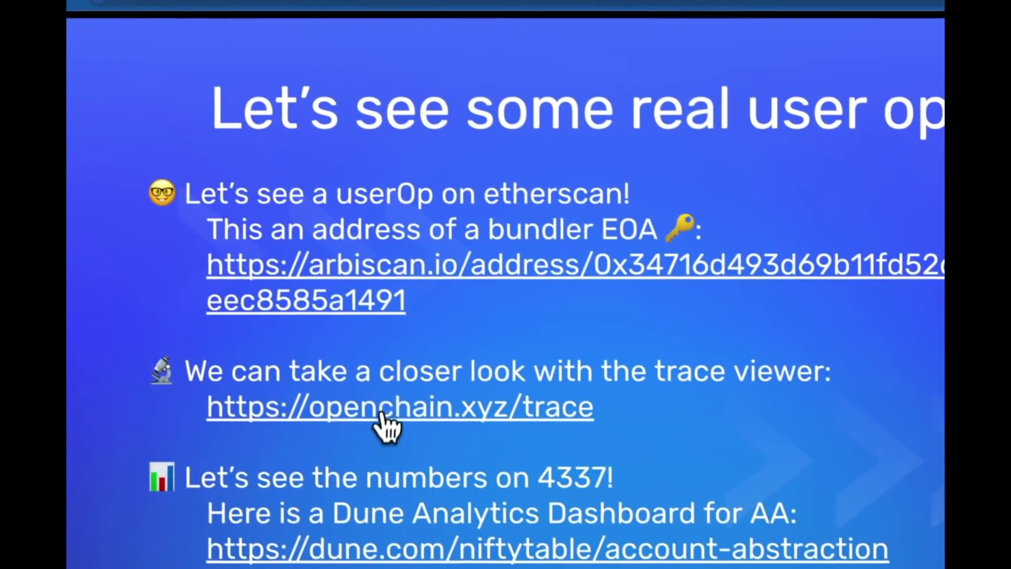
click(383, 409)
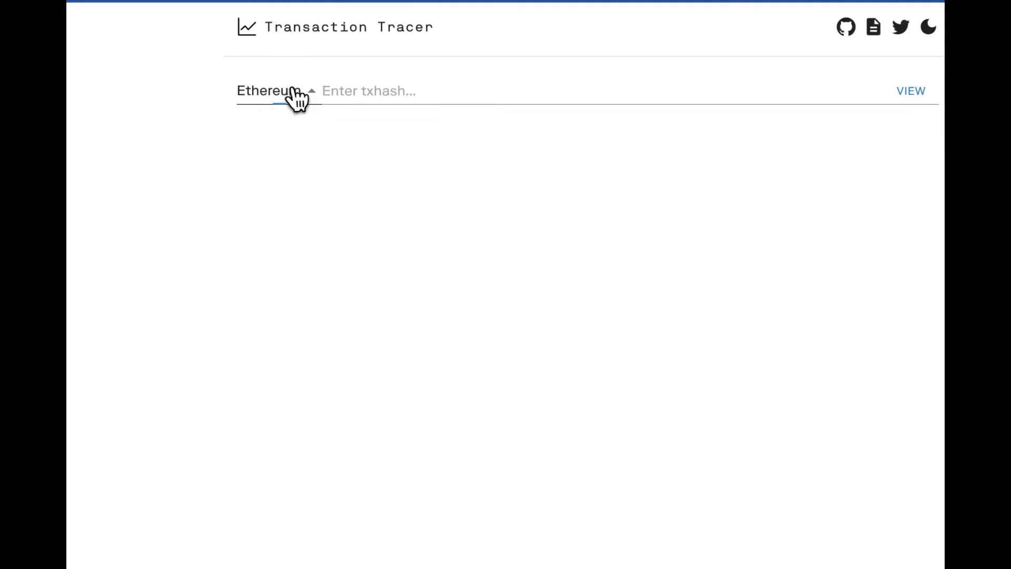
Set the tracer's network to Arbitrum and view the trace of the copied transaction hash
click(289, 91)
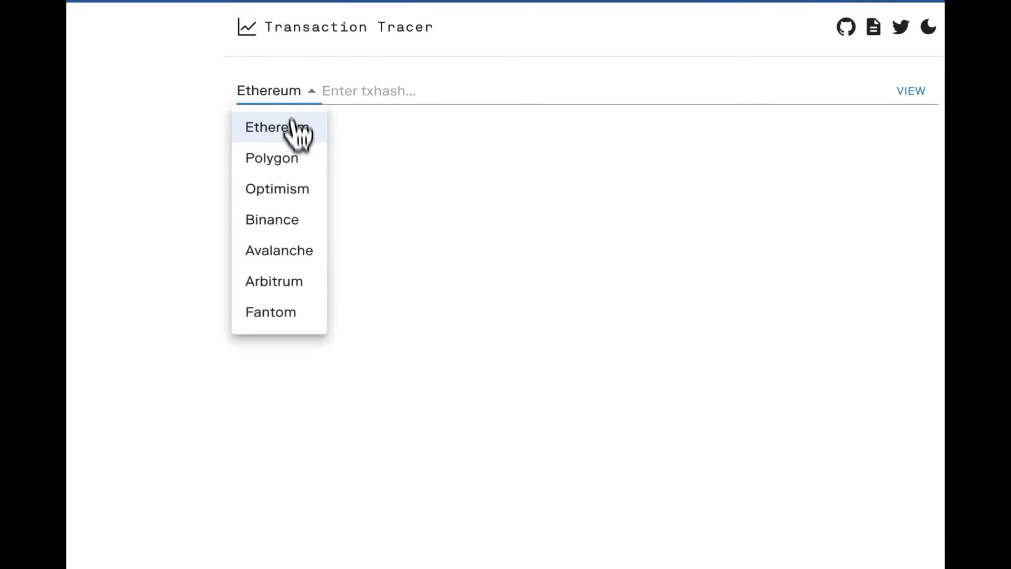
click(295, 281)
click(448, 104)
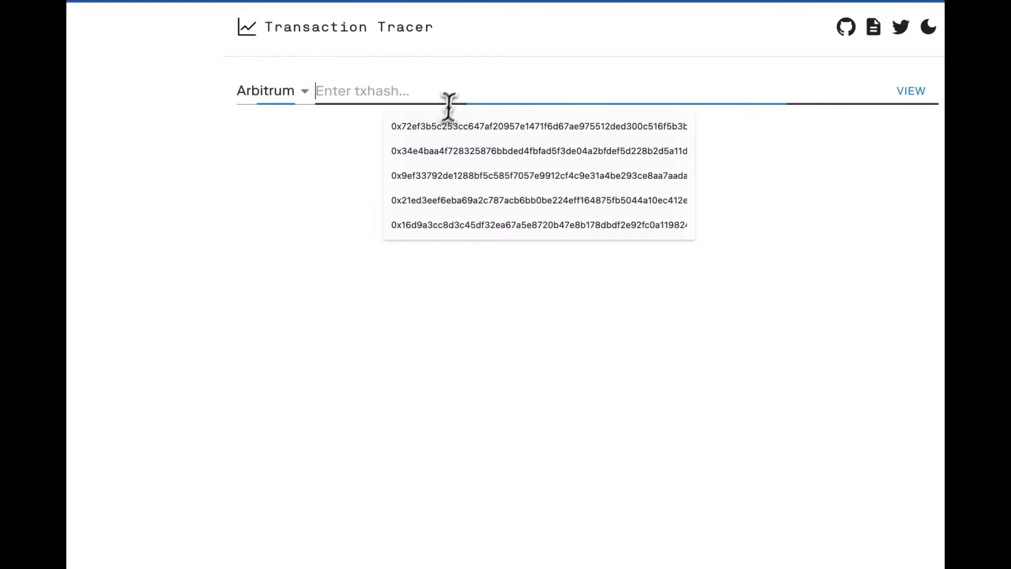
key(ctrl+v)
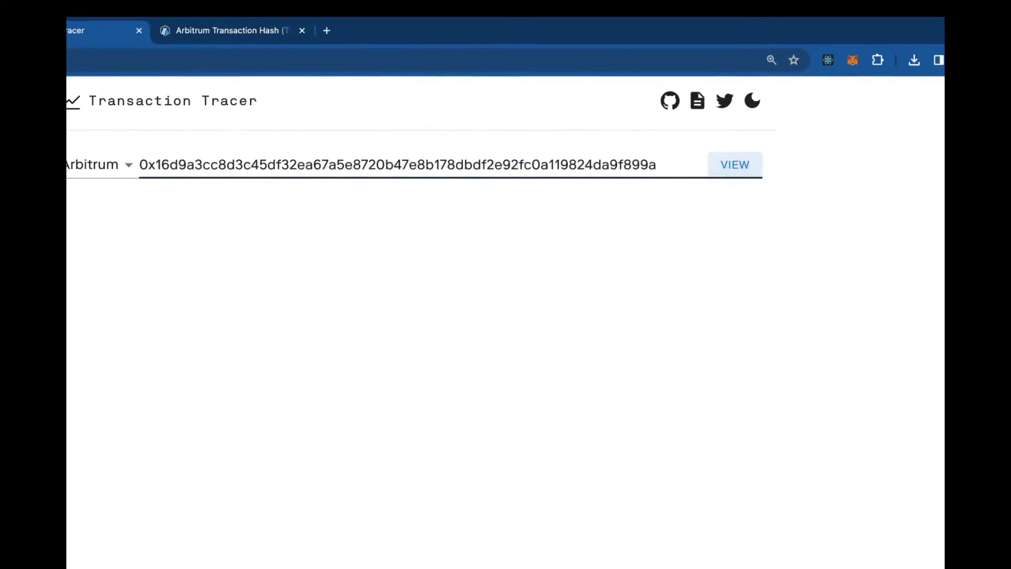
click(735, 164)
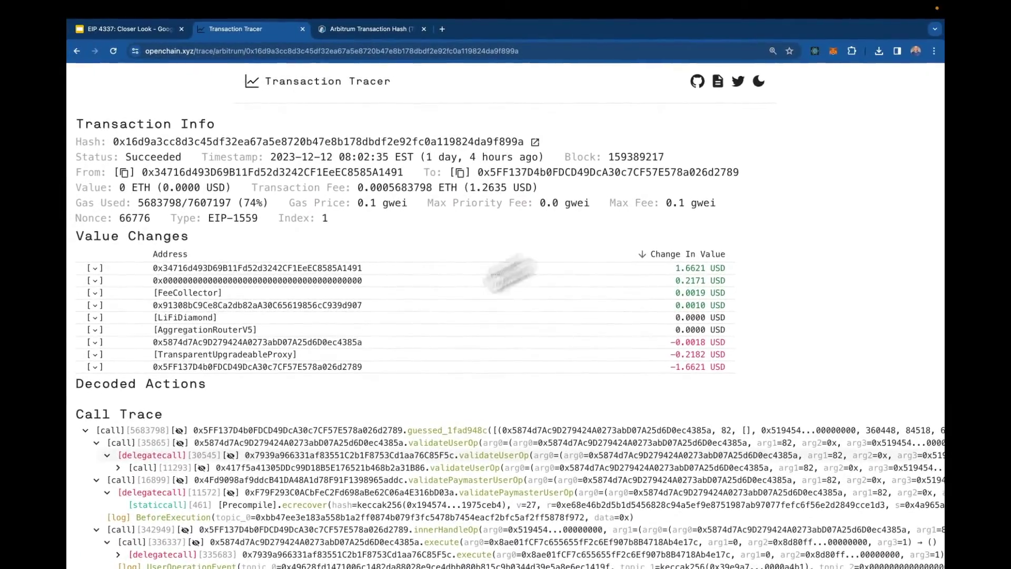
Collapse the top-level call in the Call Trace so its nested calls are hidden
scroll(181, 445, down, 1)
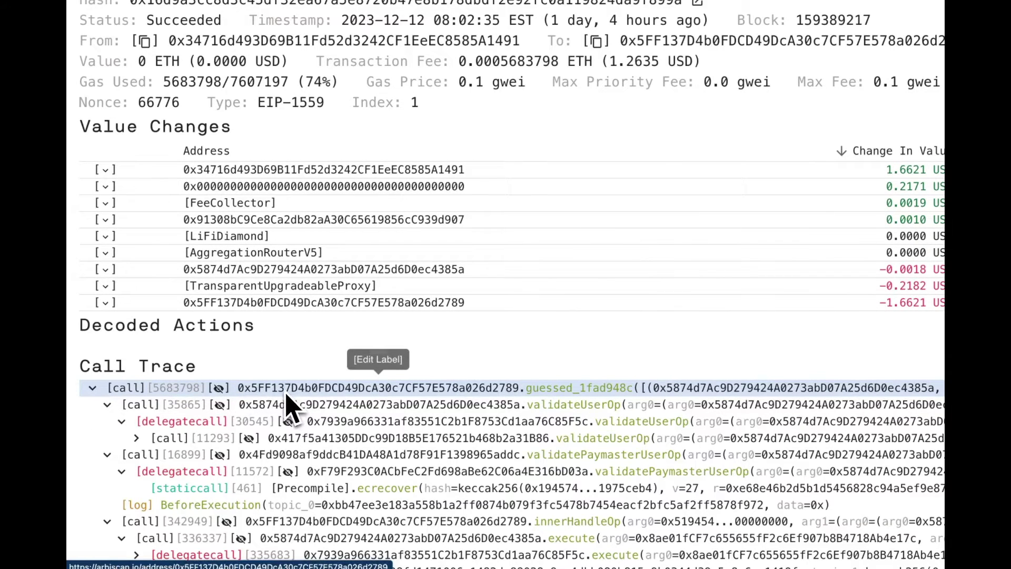
click(92, 388)
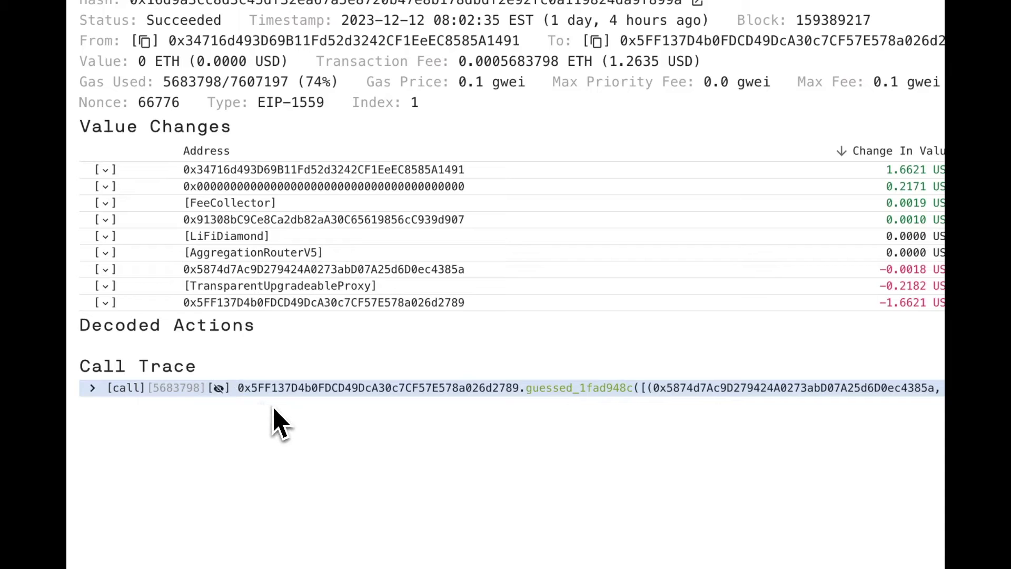
click(92, 387)
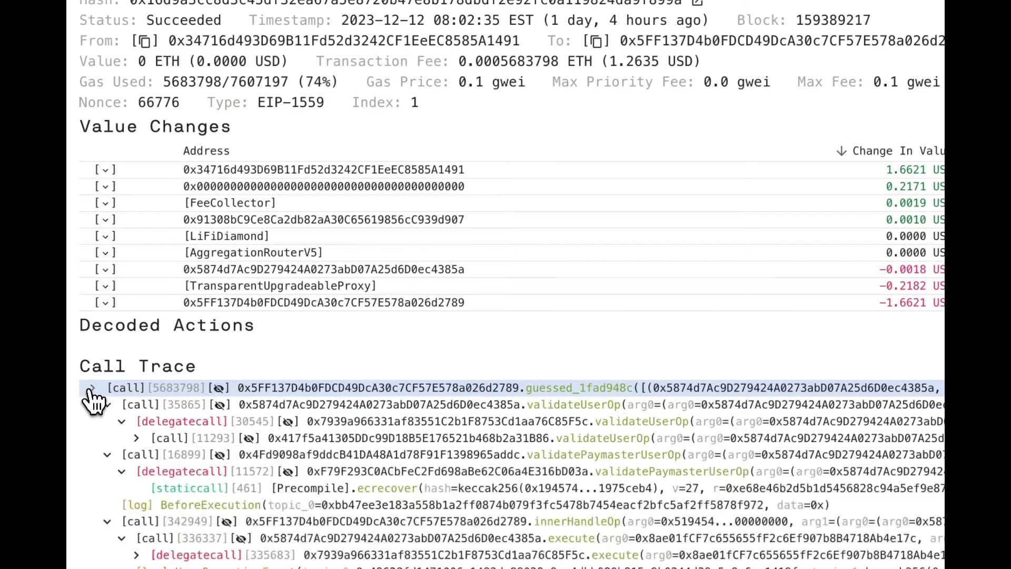
click(93, 387)
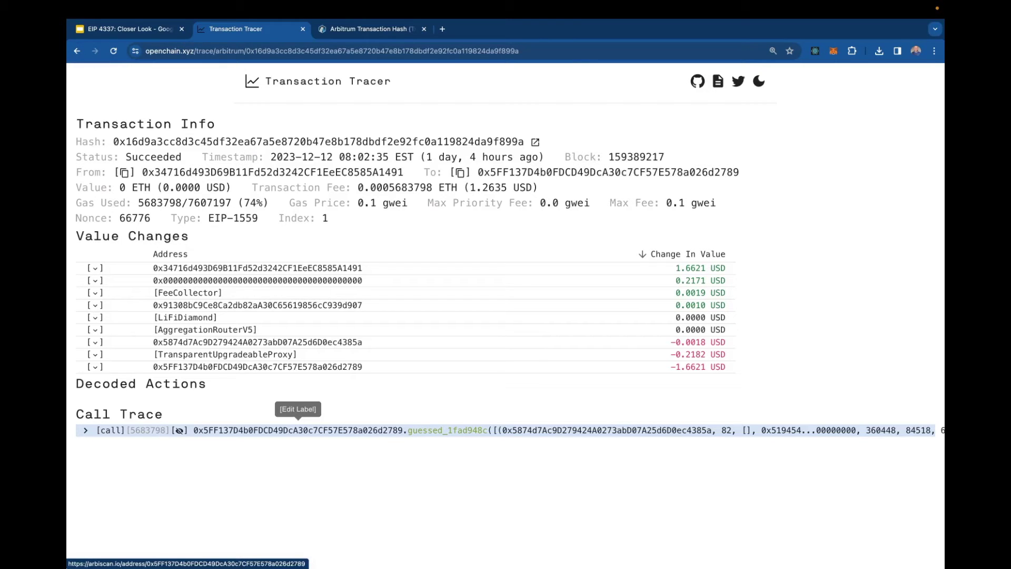
Label the contract address of the top-level call as EntryPoint
click(291, 428)
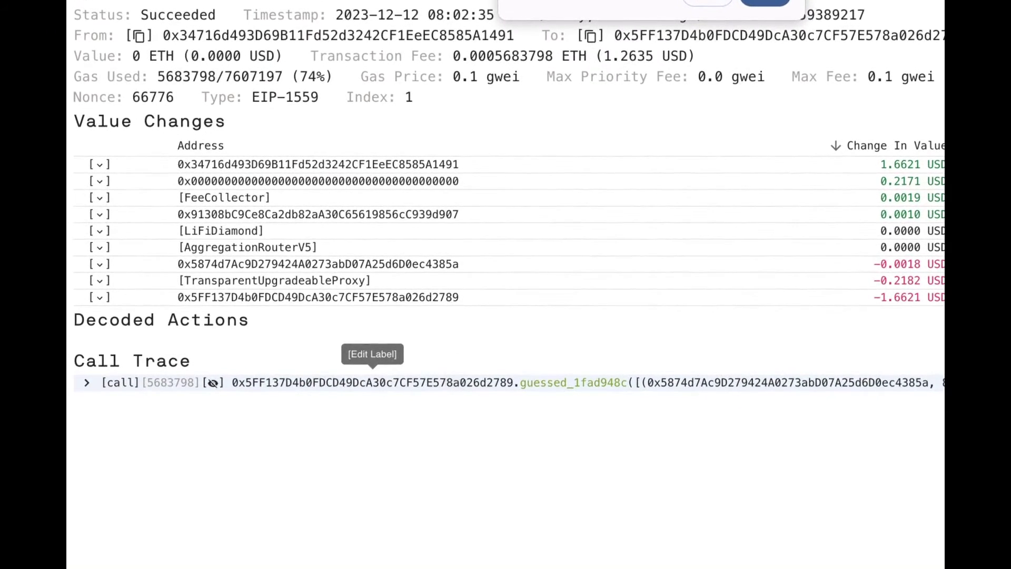
key(Return)
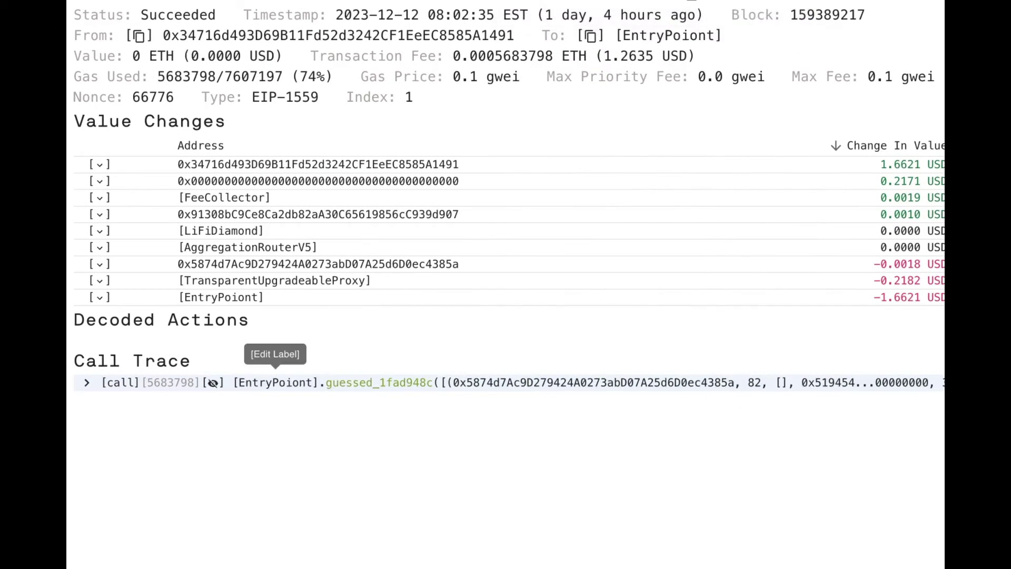
click(284, 383)
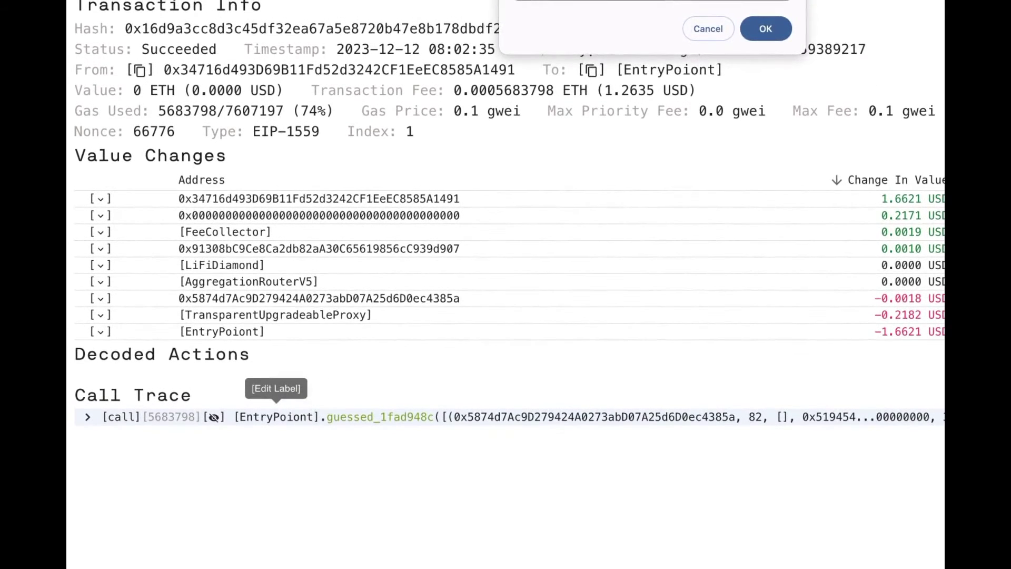
key(Return)
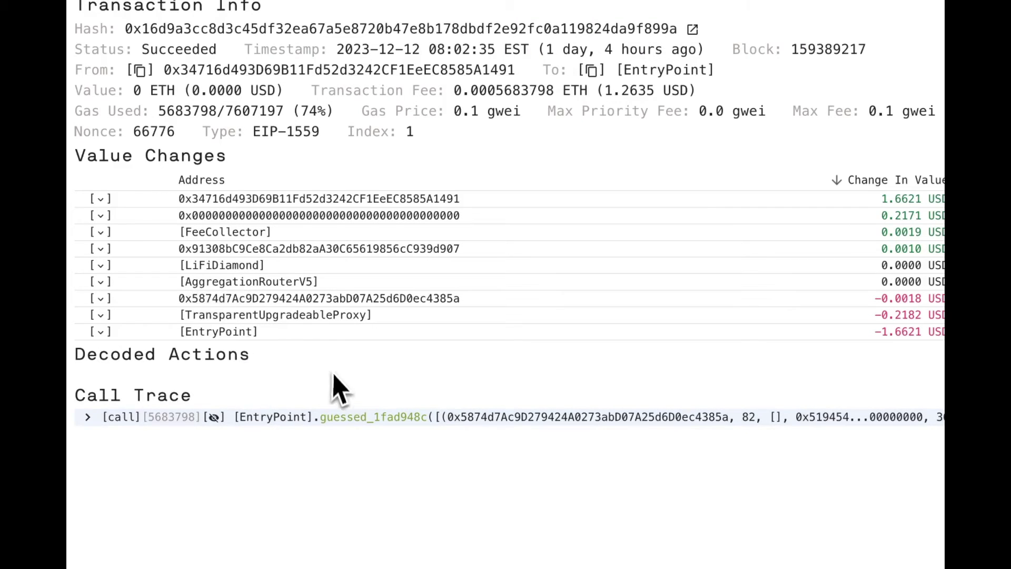
Highlight the selector 1fad948c in the top-level call's guessed function name and open the 4byte directory site in a new tab
drag(322, 417, 427, 417)
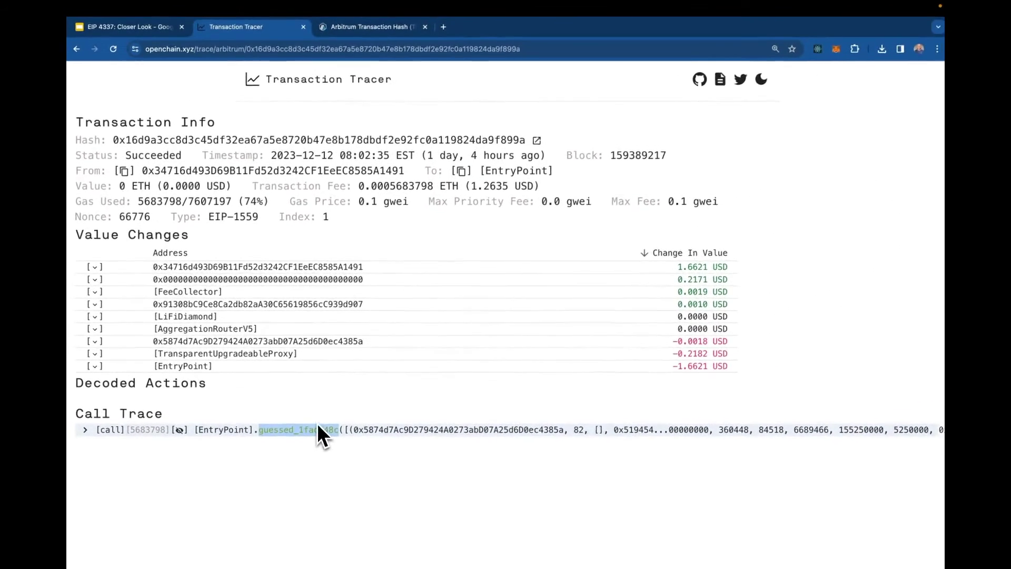
drag(298, 430, 331, 433)
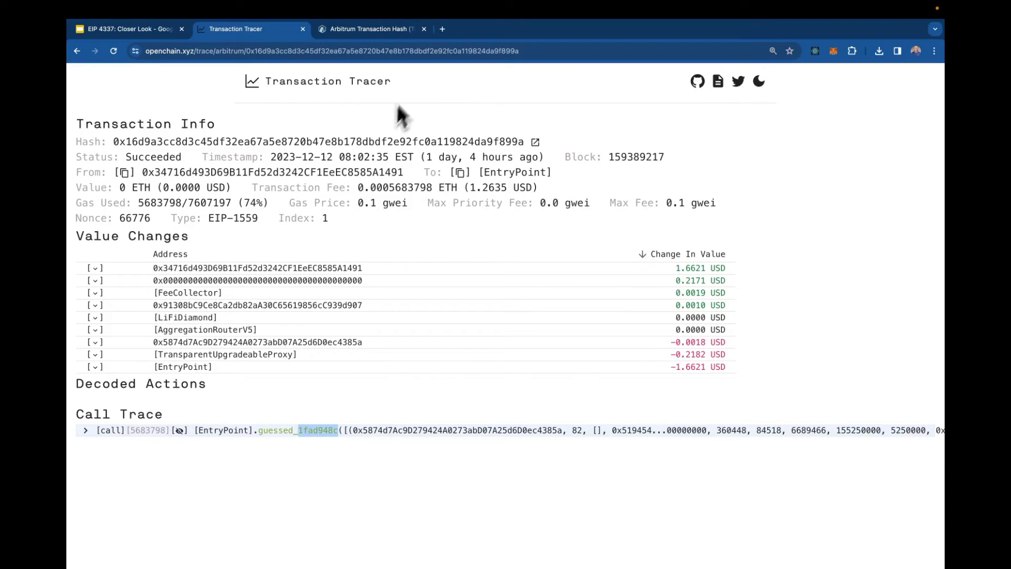
click(442, 30)
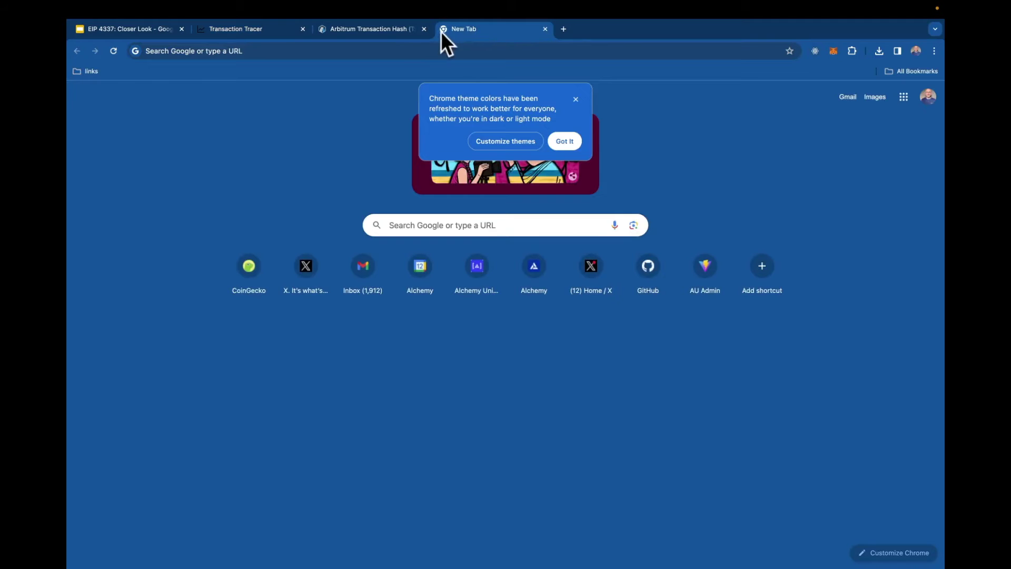
click(437, 51)
text(4byte directory)
key(Return)
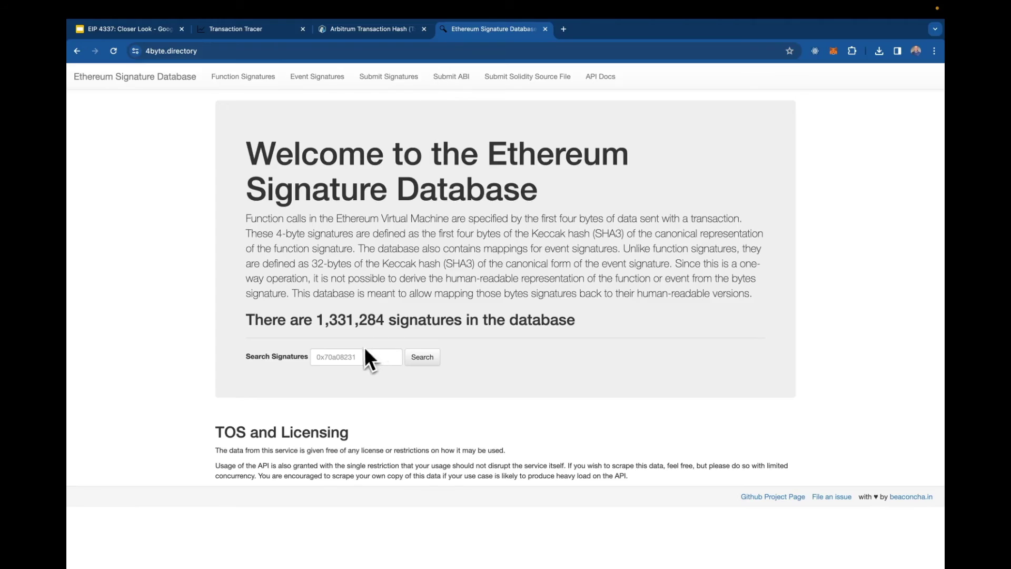
Search the signature database for 1fad948c and highlight the function name handleOps in the text signature
click(366, 351)
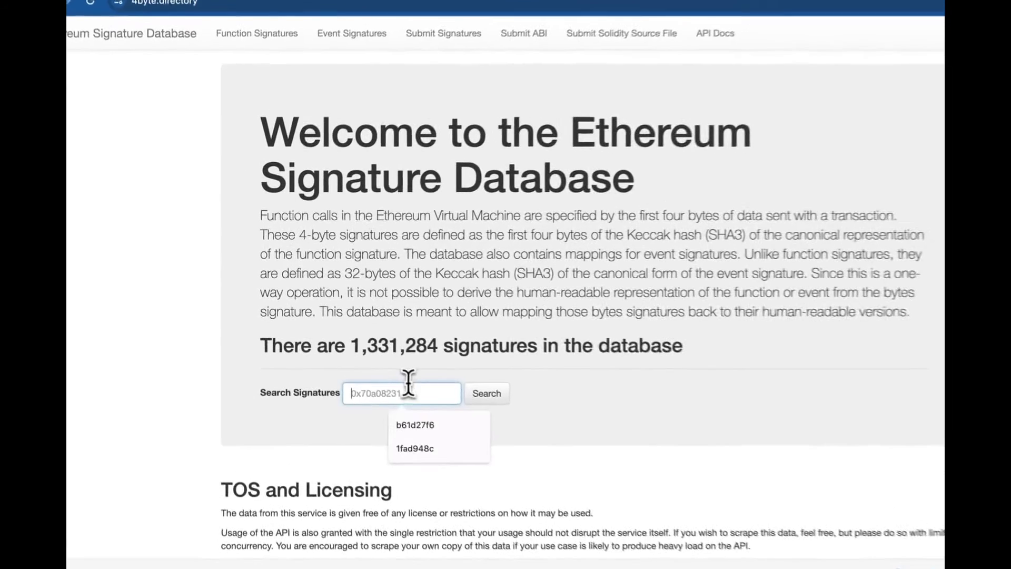
click(447, 446)
click(489, 399)
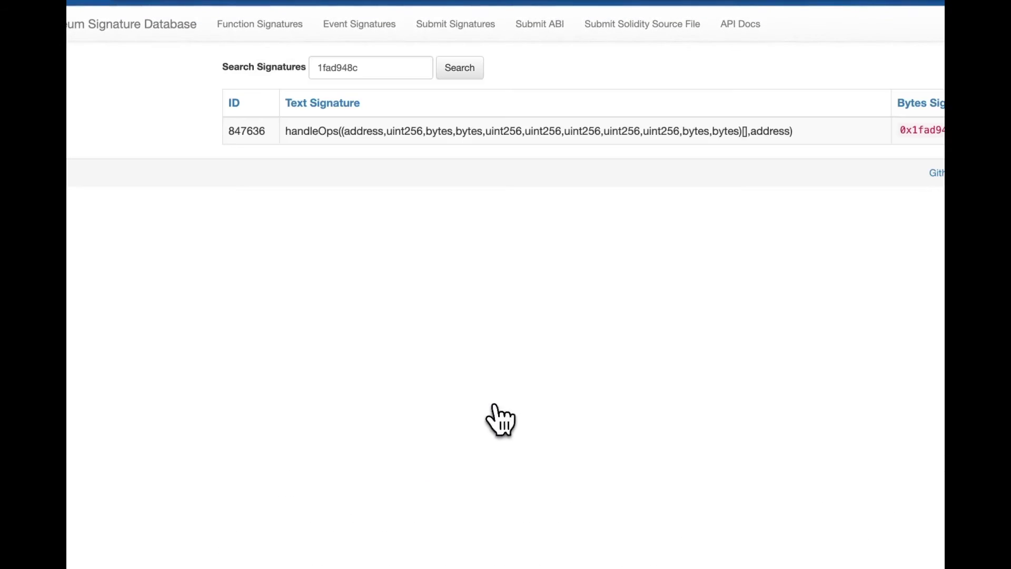
double_click(315, 131)
key(super+equal)
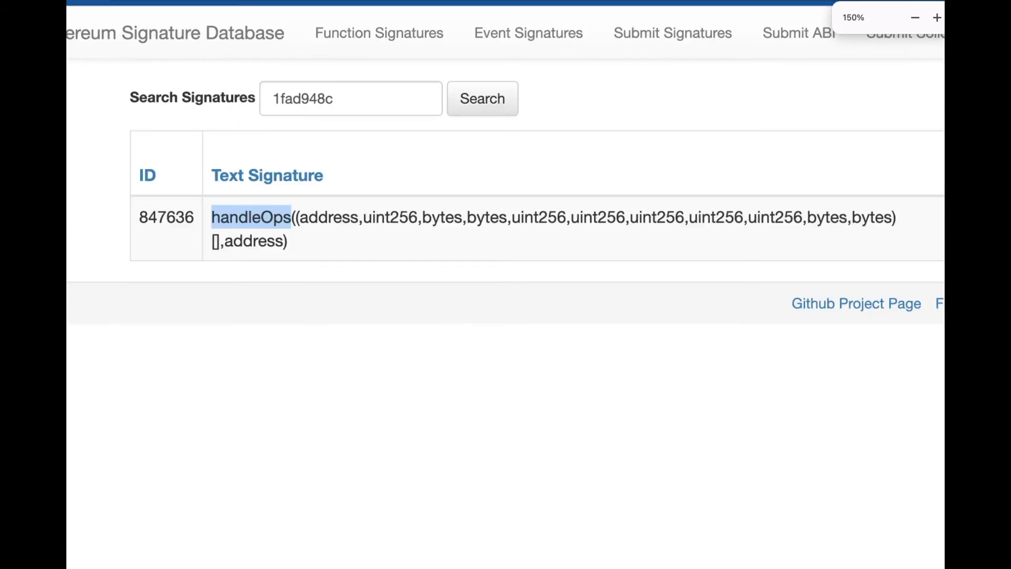
key(super+equal)
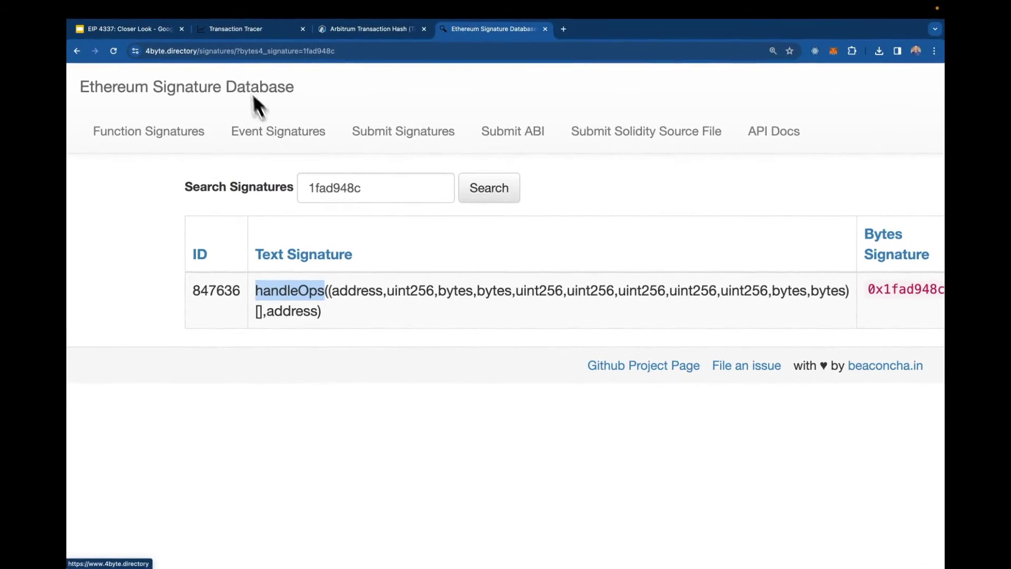
Open the EntryPoint address from the Transaction Tracer on Arbiscan and highlight the contract name in its verified source code details
click(161, 34)
click(220, 30)
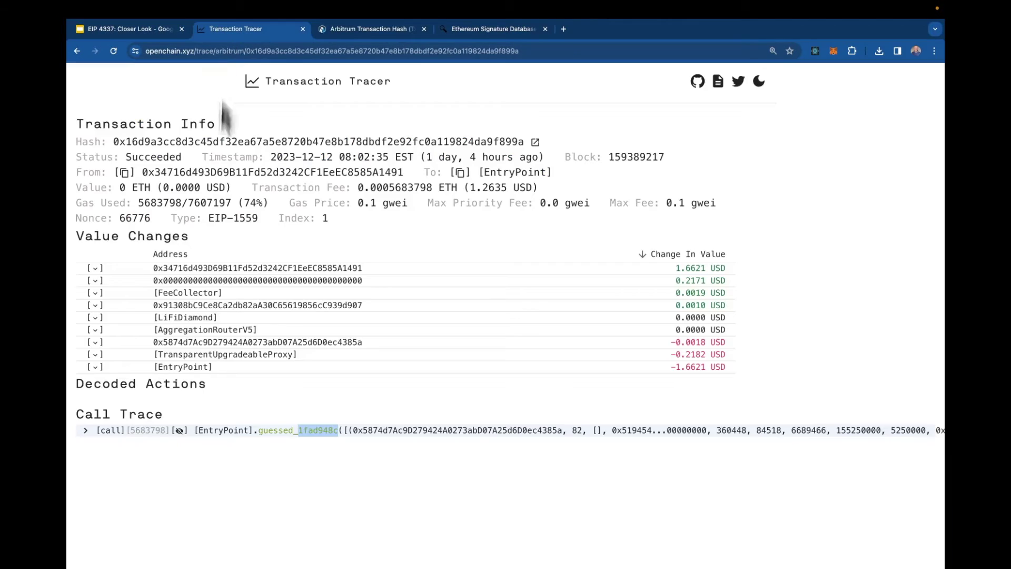
click(223, 430)
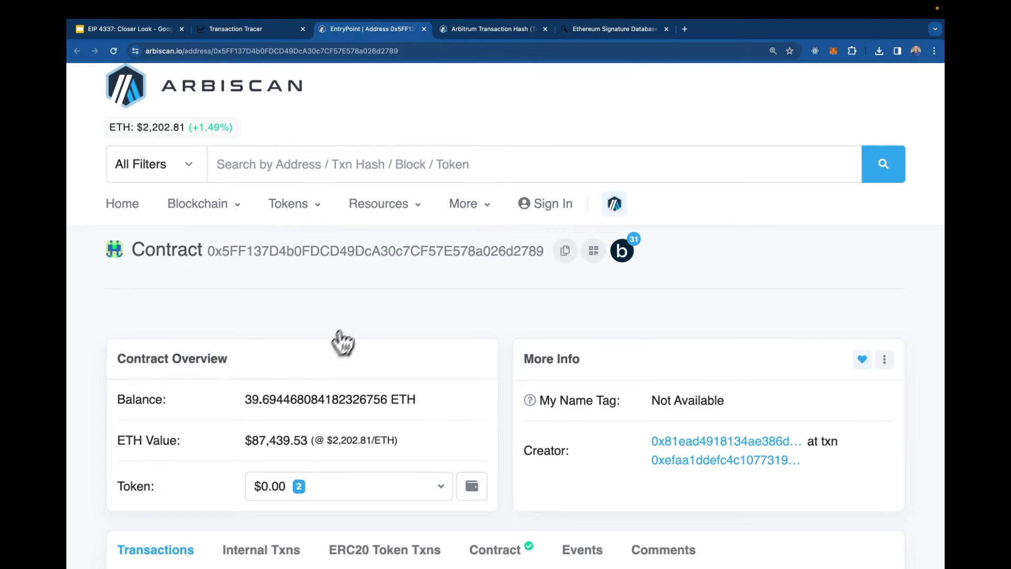
scroll(342, 337, down, 8)
click(502, 158)
double_click(332, 288)
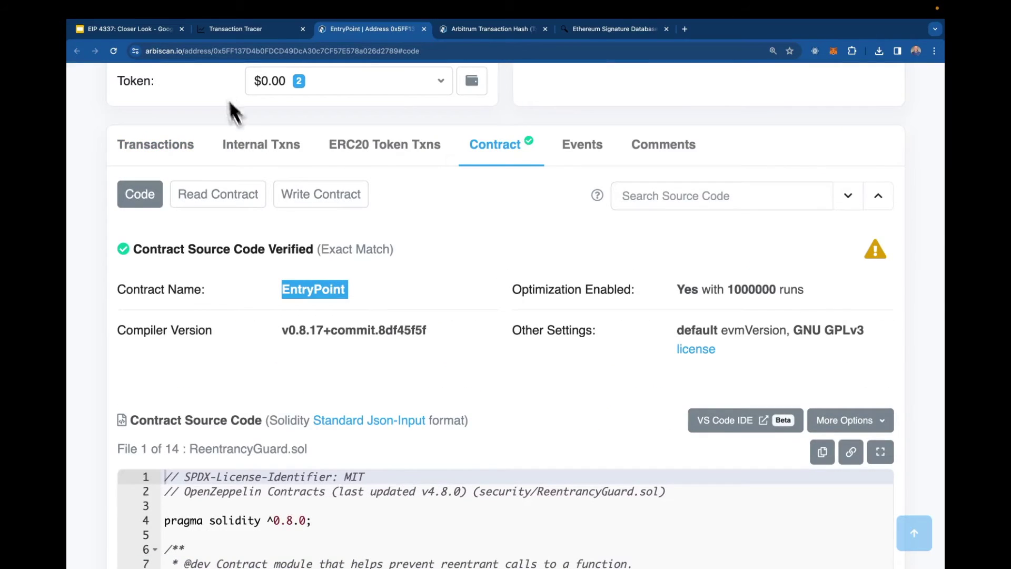
Return to the Transaction Tracer, expand the EntryPoint call and collapse its validateUserOp, validatePaymasterUserOp and innerHandleOp calls
click(242, 31)
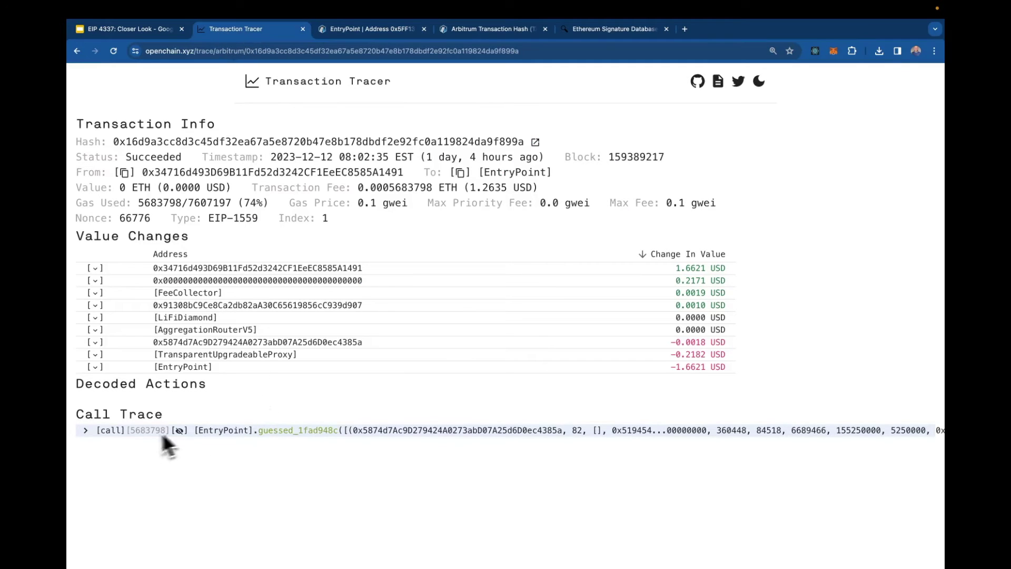
key(super+plus)
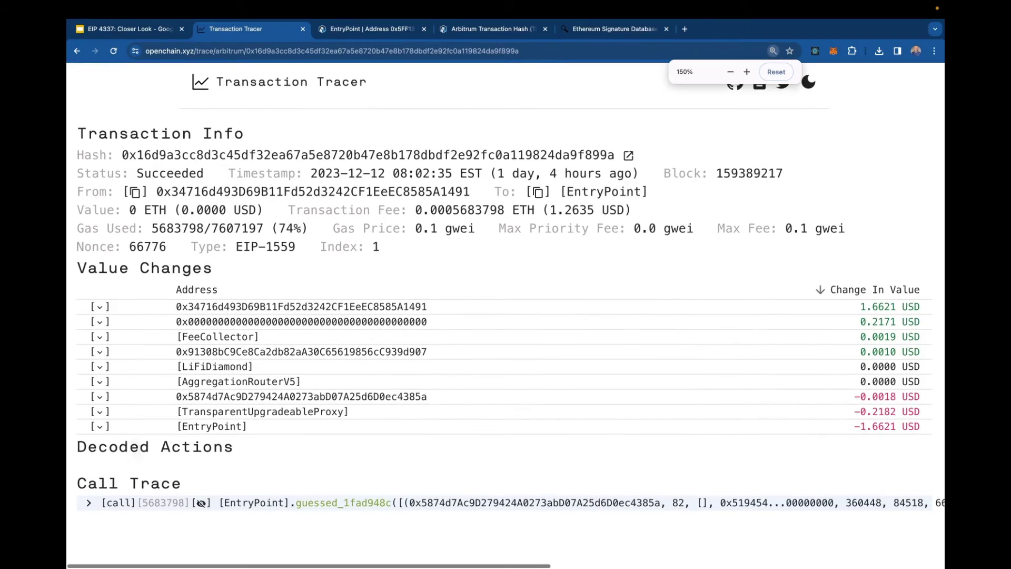
click(88, 506)
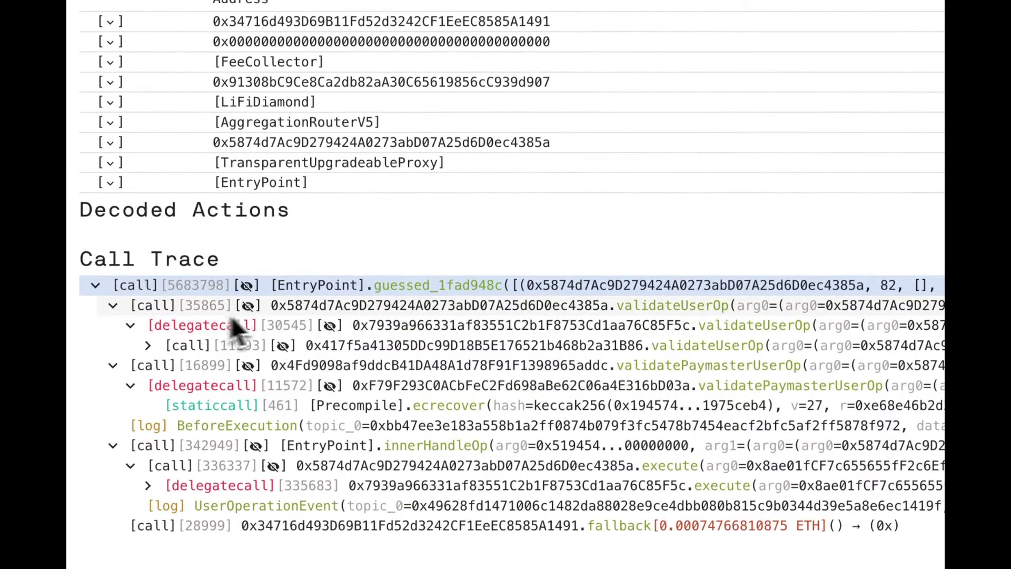
click(113, 306)
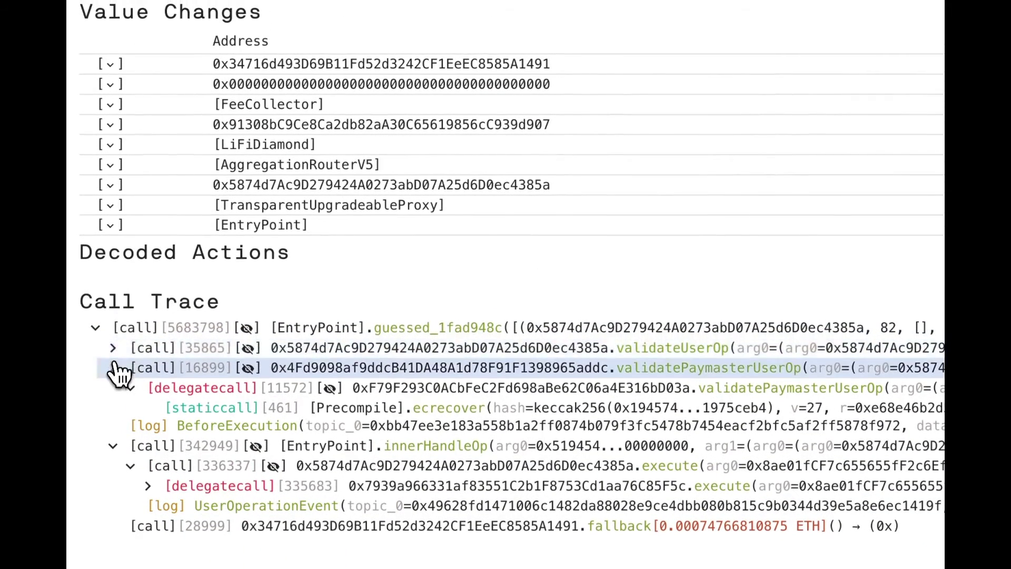
click(112, 365)
click(111, 459)
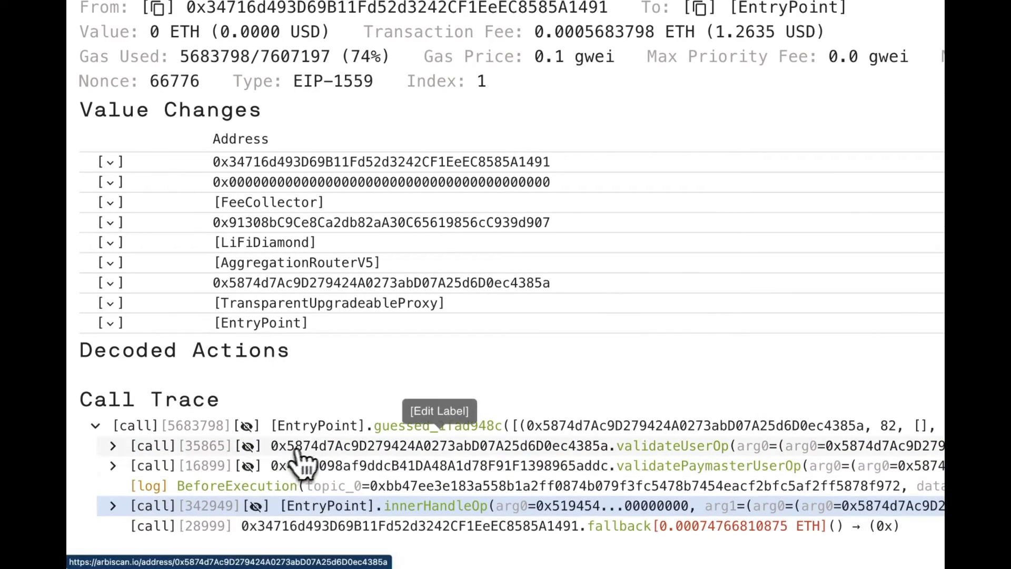
Label the contract address of the validateUserOp call as Smart Account
scroll(537, 462, right, 2)
scroll(537, 462, right, 3)
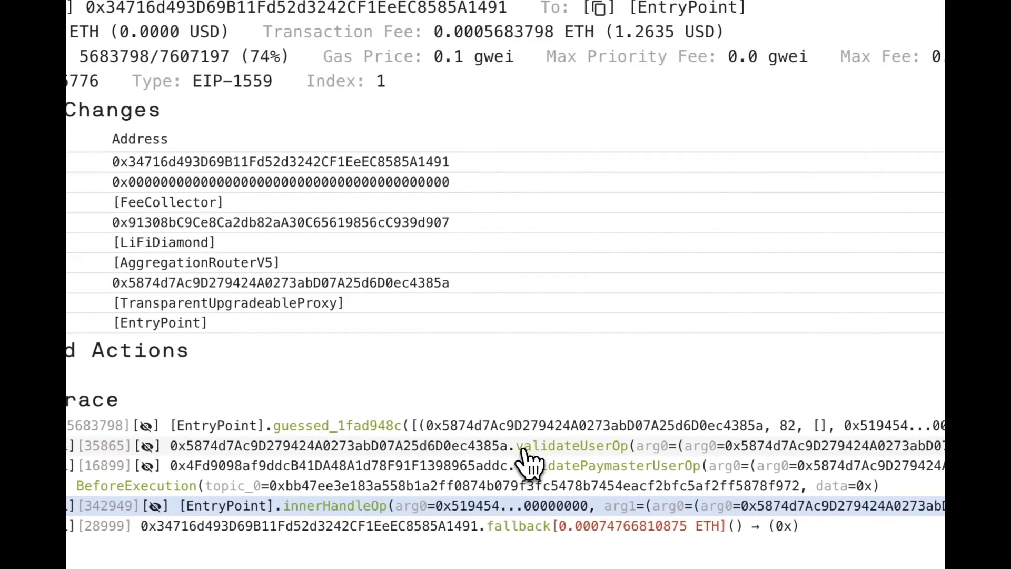
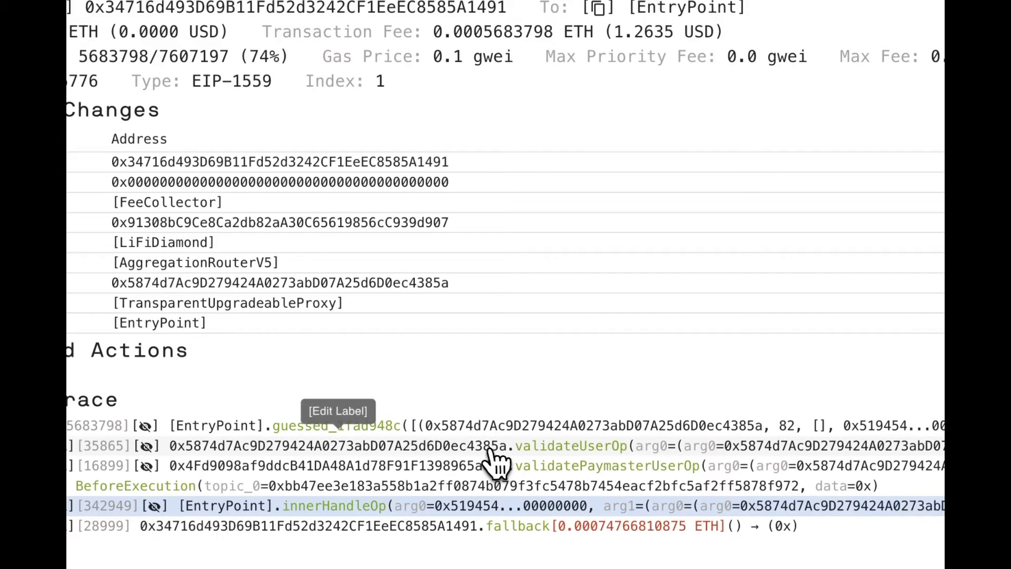
click(365, 429)
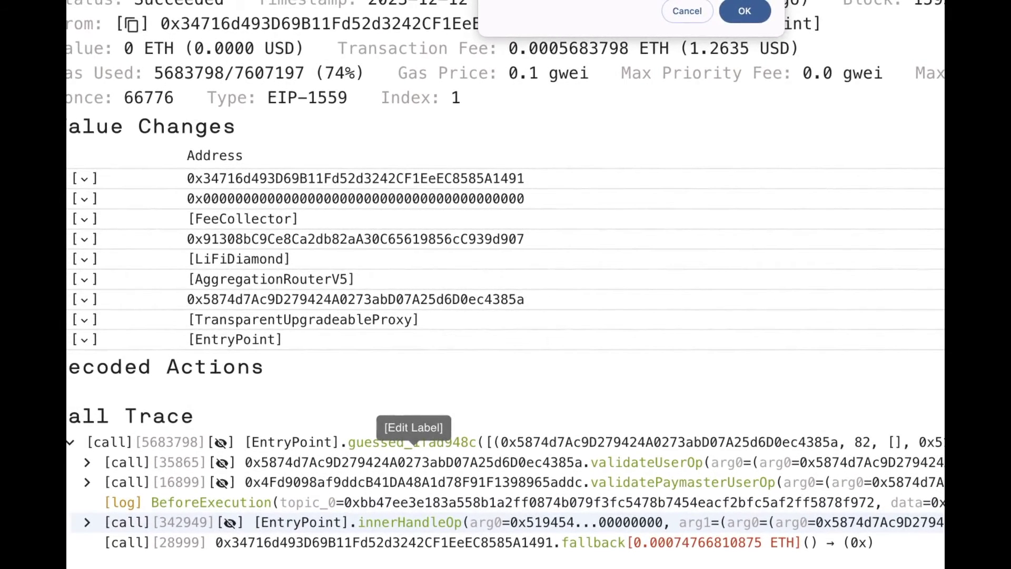
key(Return)
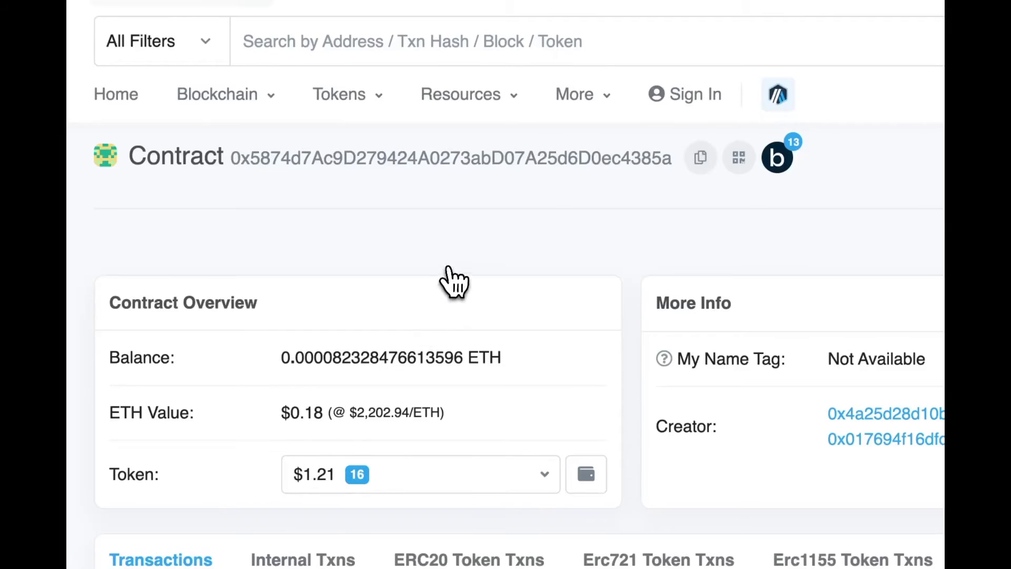
Open the smart account's address on Arbiscan and examine its ETH value, token holdings, contract bytecode and transaction list
scroll(451, 282, down, 4)
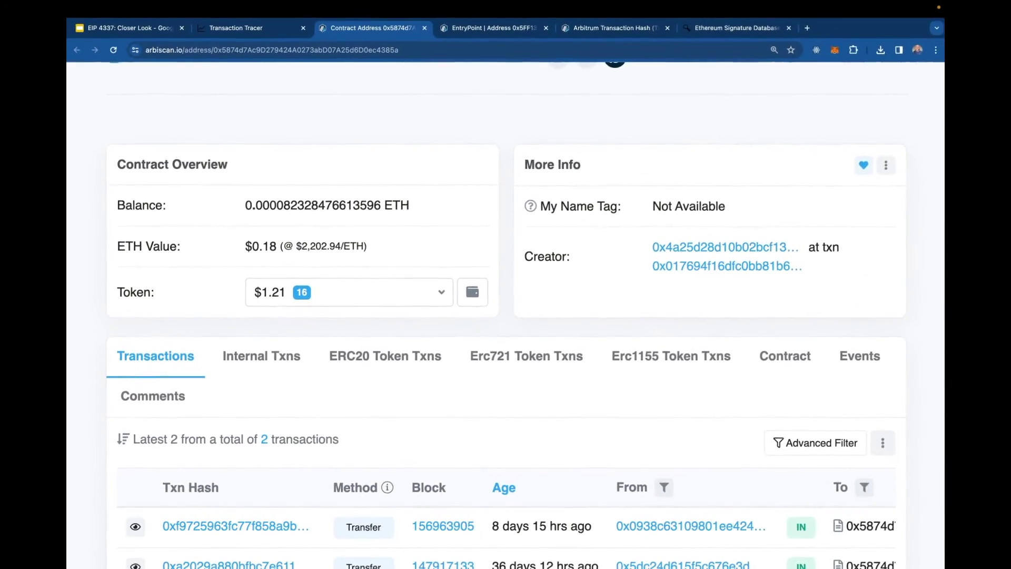
scroll(383, 362, down, 1)
scroll(387, 363, down, 1)
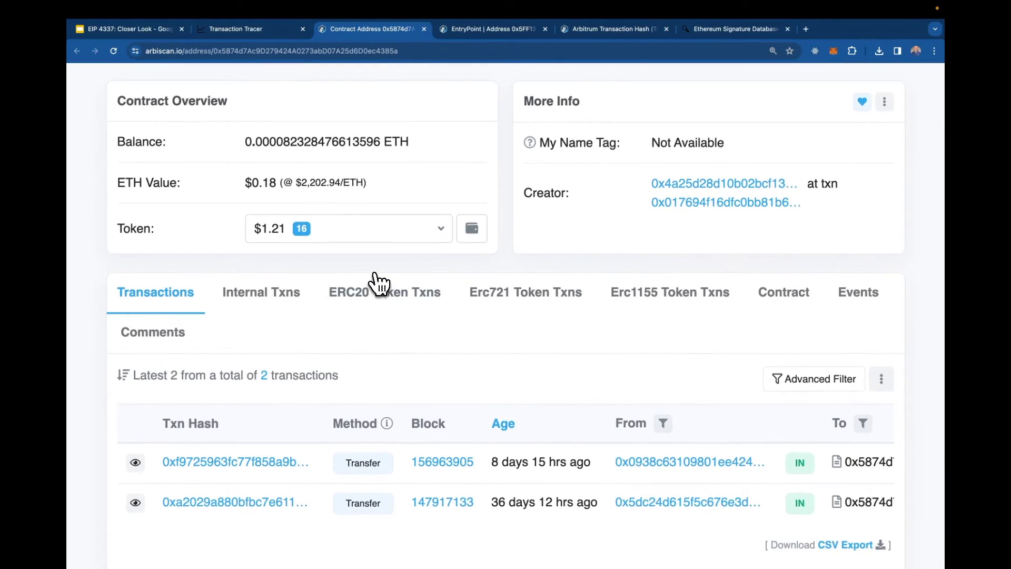
drag(369, 183, 198, 177)
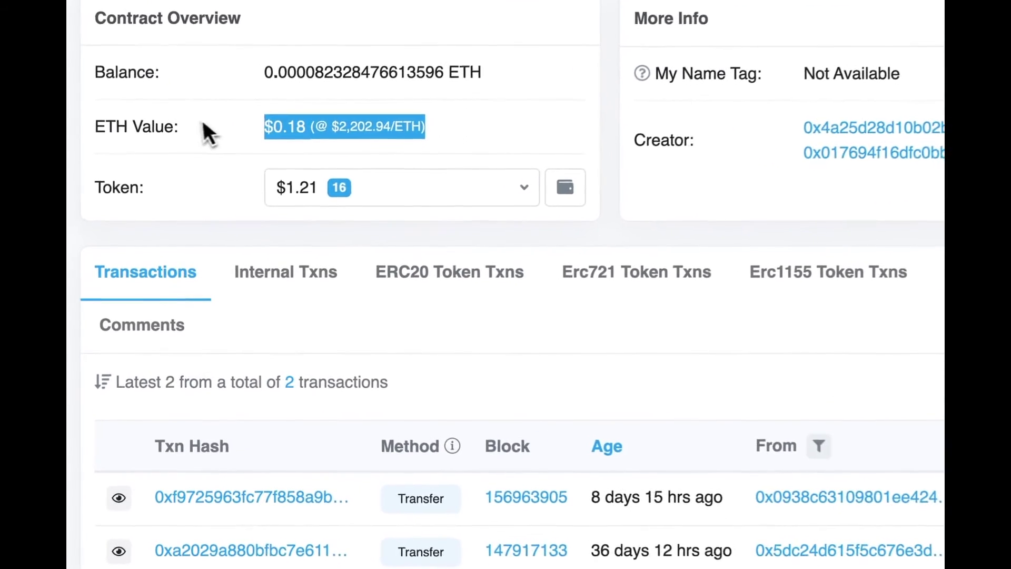
click(205, 123)
click(315, 189)
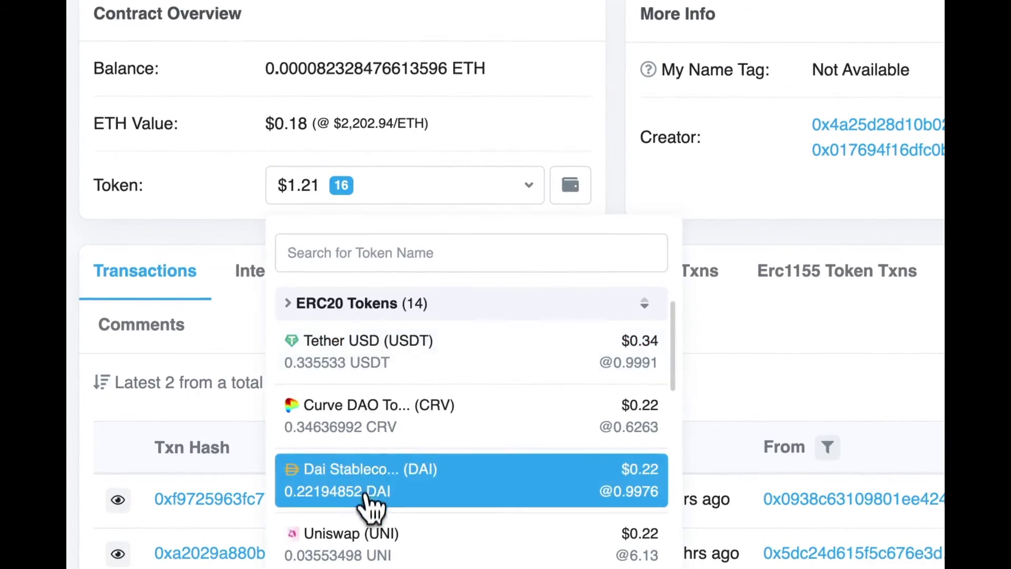
click(886, 355)
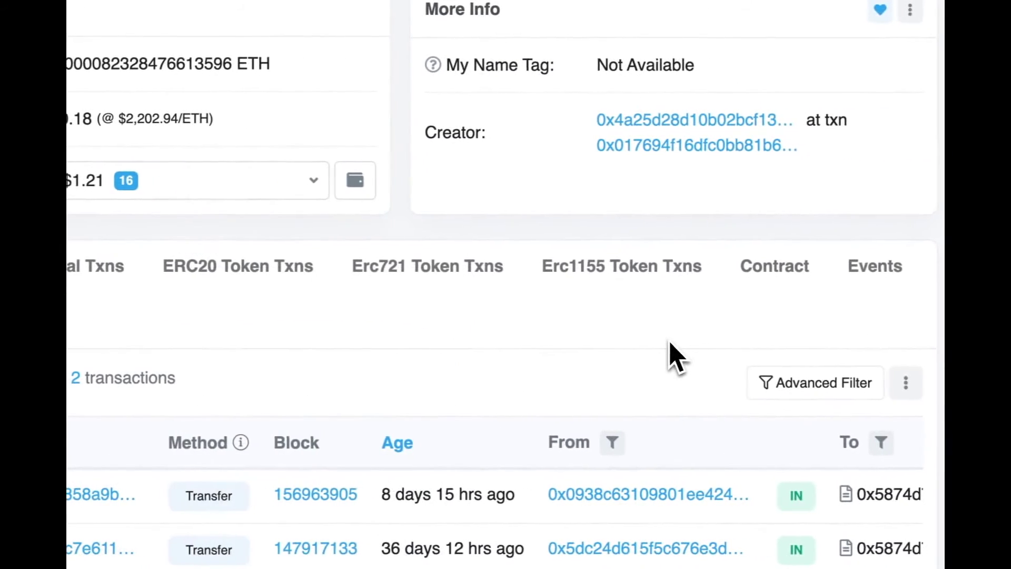
click(739, 300)
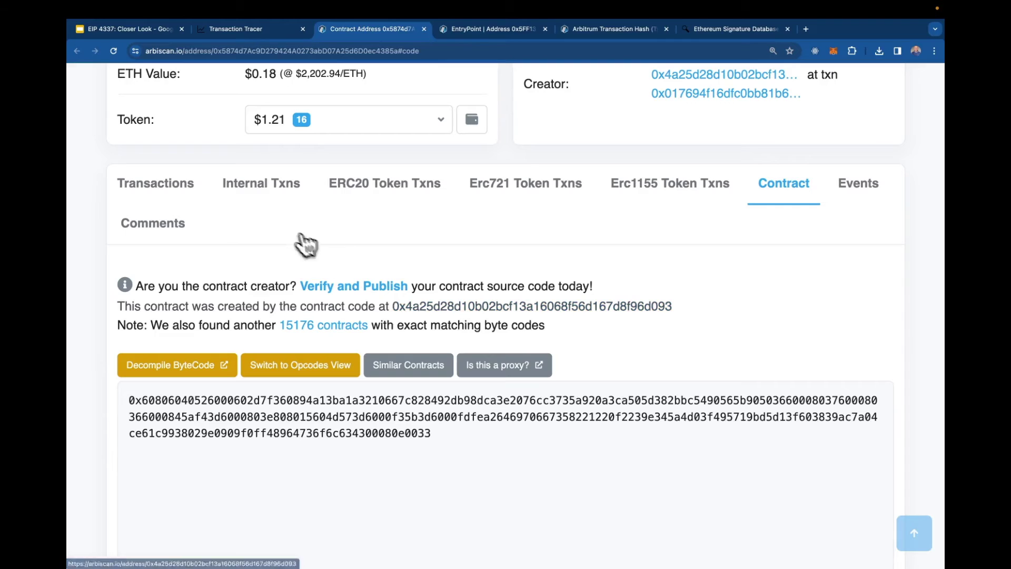
click(187, 188)
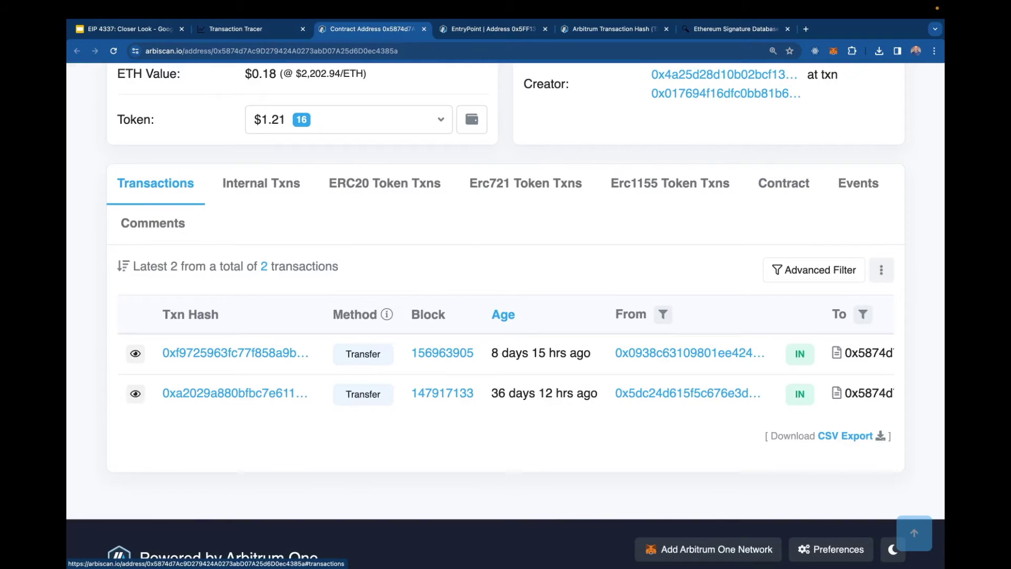
Back in the Transaction Tracer, expand the Smart Account's validateUserOp call to its innermost static calls and highlight ecrecover
click(270, 32)
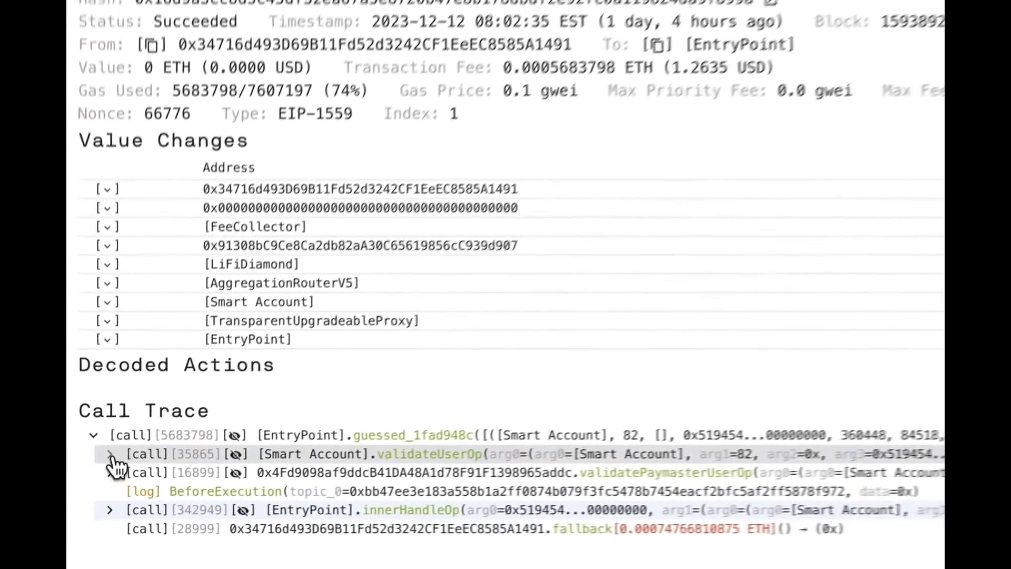
click(123, 479)
click(178, 449)
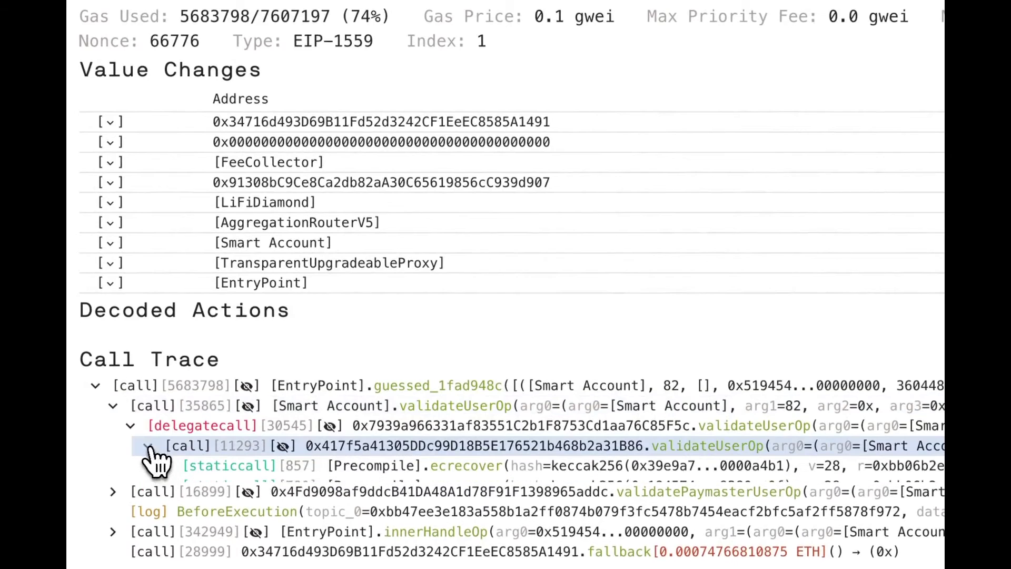
scroll(153, 463, down, 1)
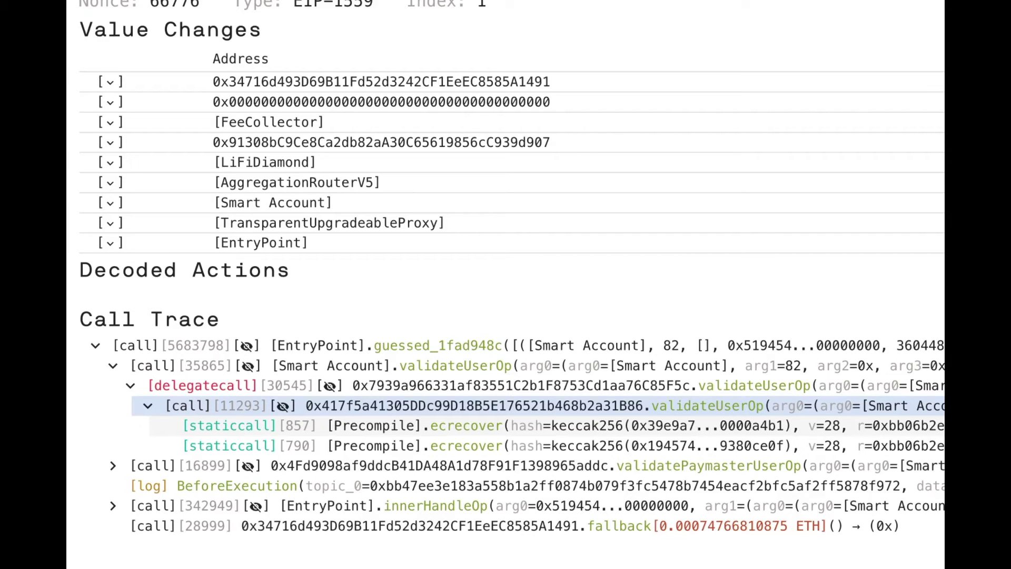
drag(431, 429, 512, 432)
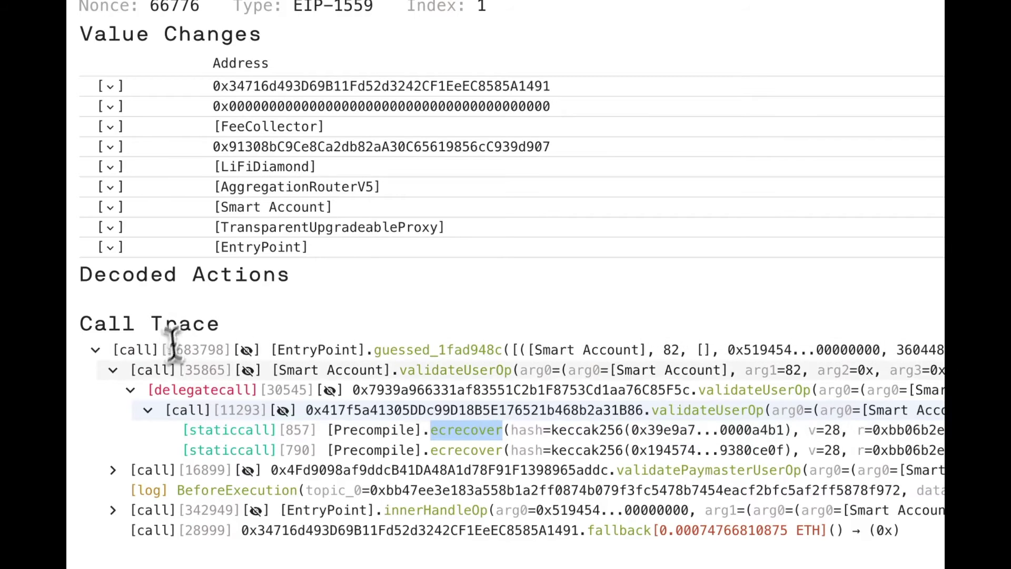
Collapse the validateUserOp call and label the contract address of the validatePaymasterUserOp call as Paymaster
click(114, 368)
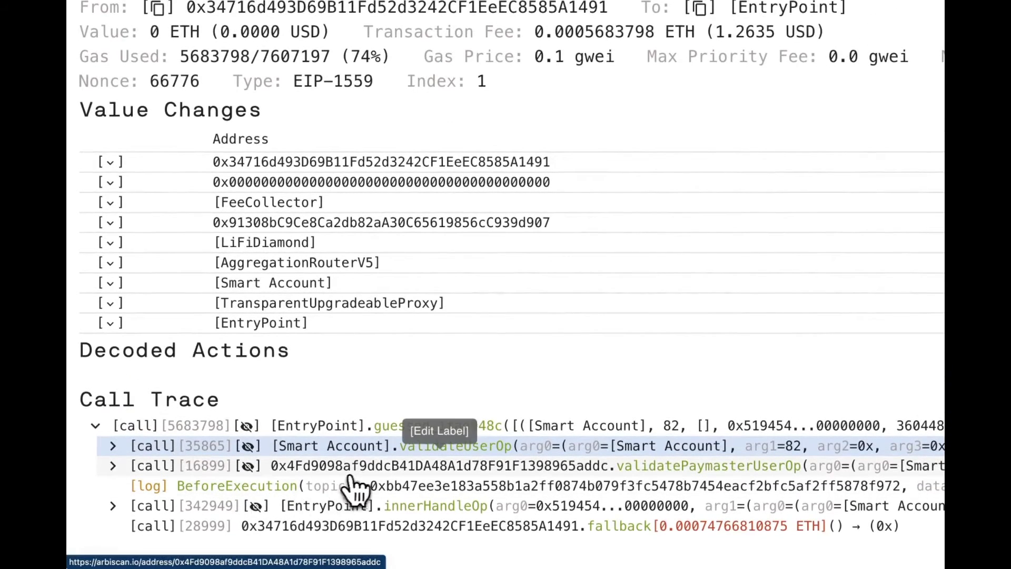
scroll(542, 476, right, 3)
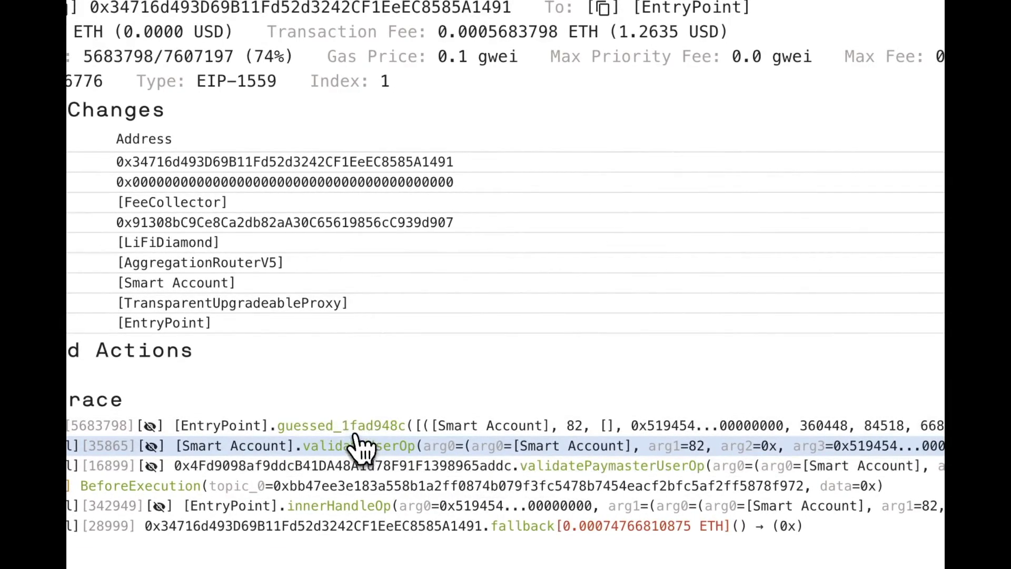
scroll(363, 476, left, 1)
scroll(363, 477, up, 1)
click(368, 469)
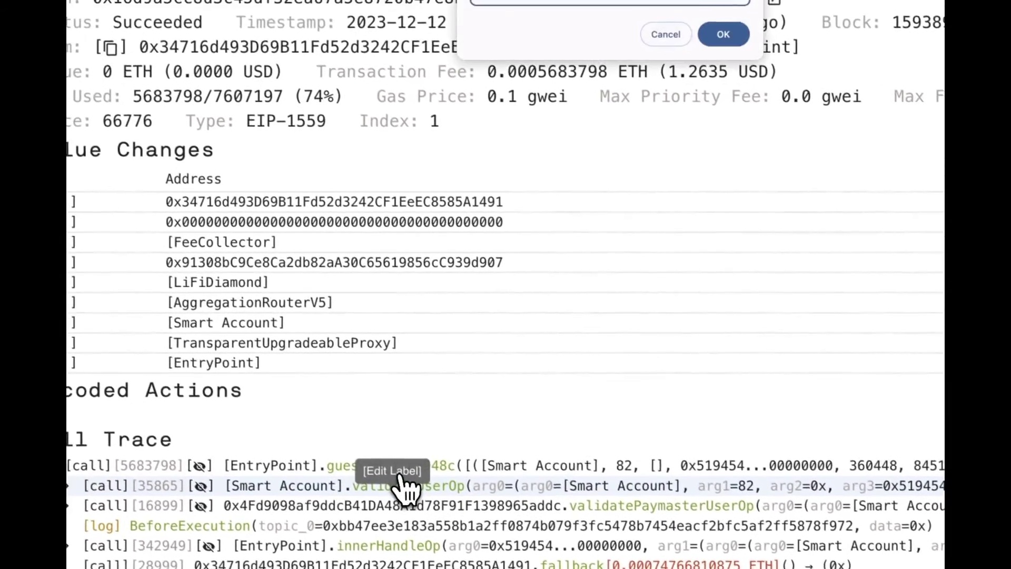
key(Escape)
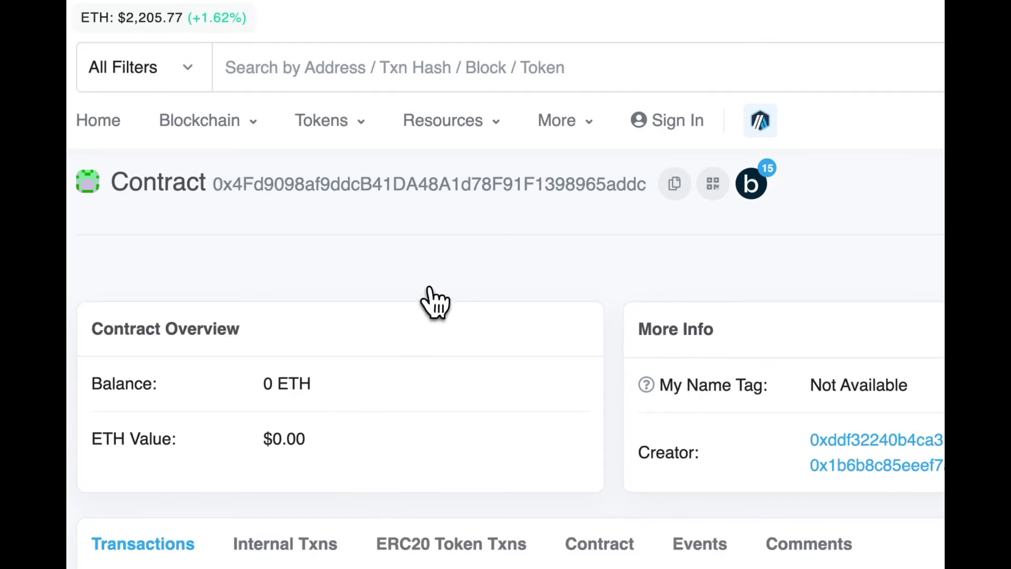
Examine the paymaster's address on Arbiscan, highlighting its contract bytecode and reading through its transactions
click(605, 229)
scroll(605, 231, down, 3)
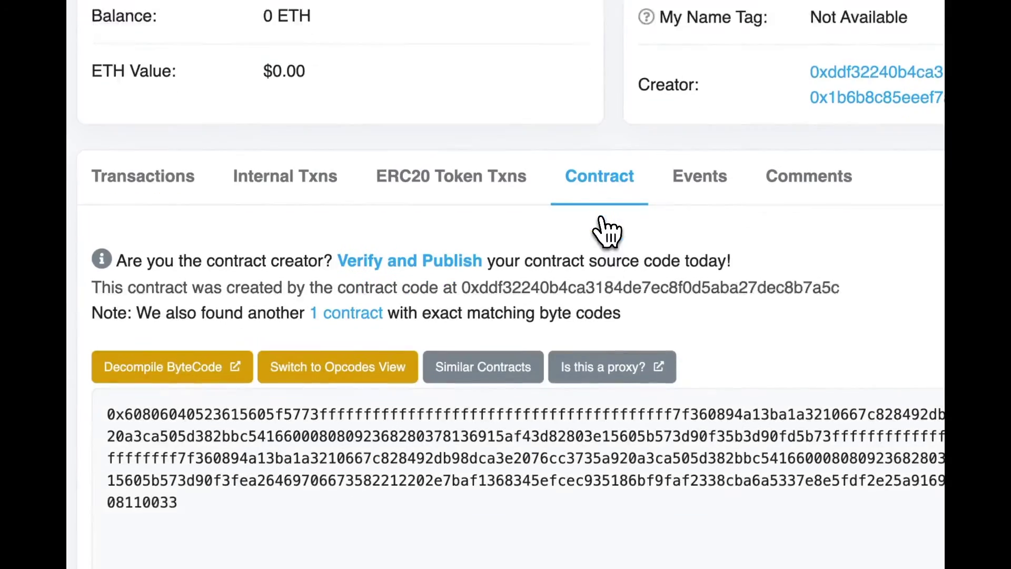
drag(338, 441, 151, 201)
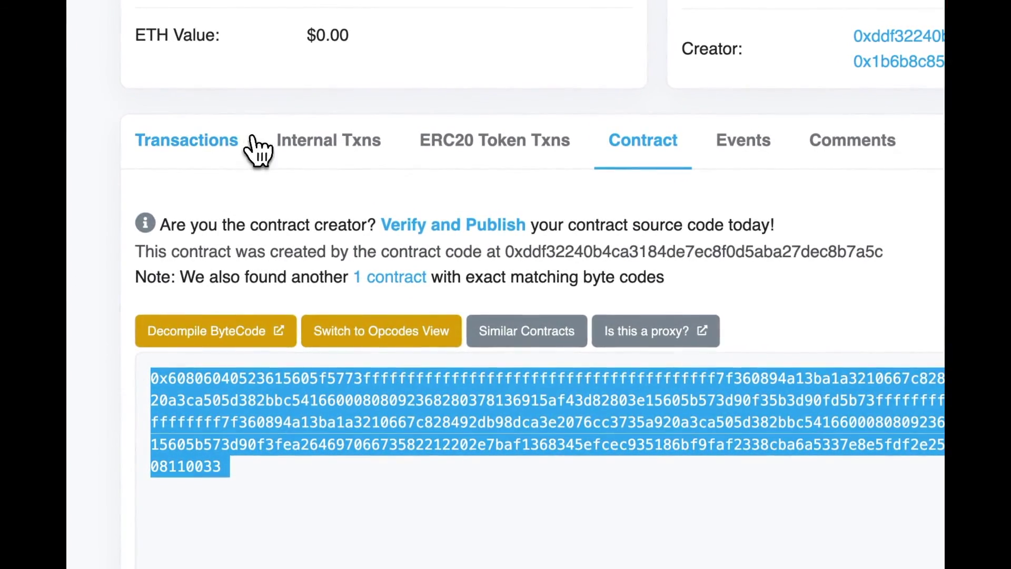
click(208, 141)
scroll(266, 173, down, 4)
scroll(262, 161, up, 3)
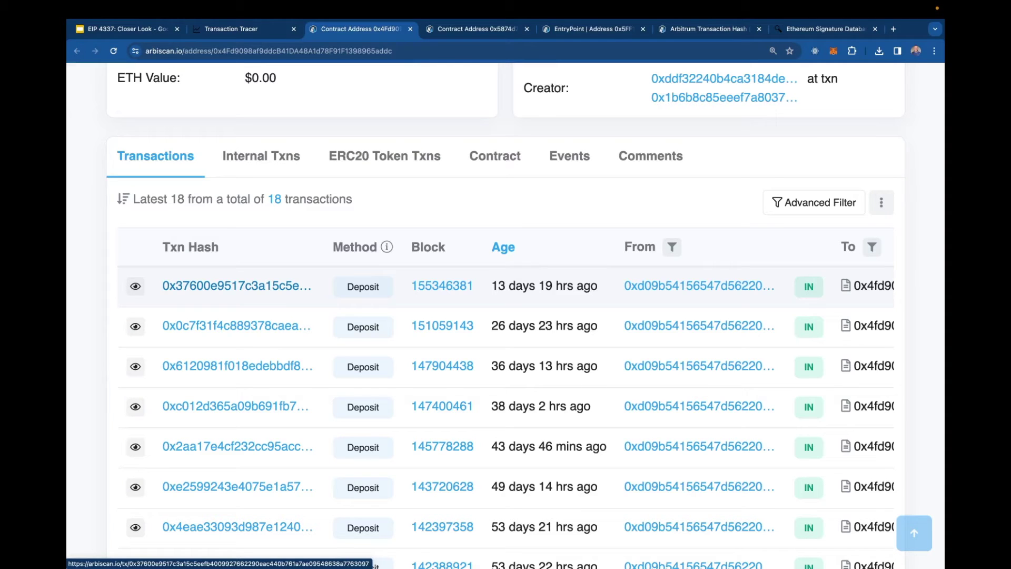
Return to the Transaction Tracer and expand the innerHandleOp call through the nested execute delegatecall to the calls inside multiSend
click(257, 31)
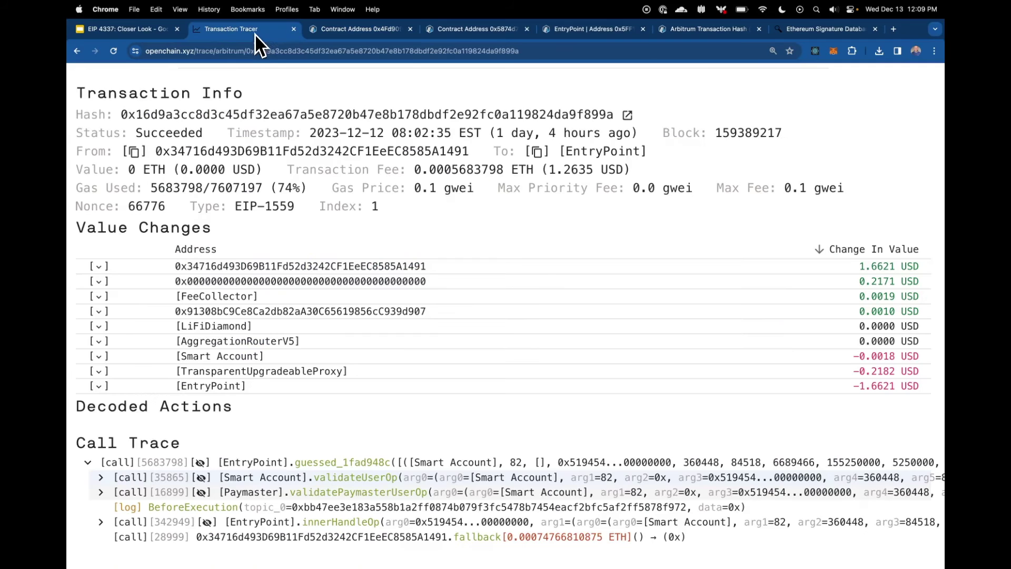
scroll(279, 400, down, 1)
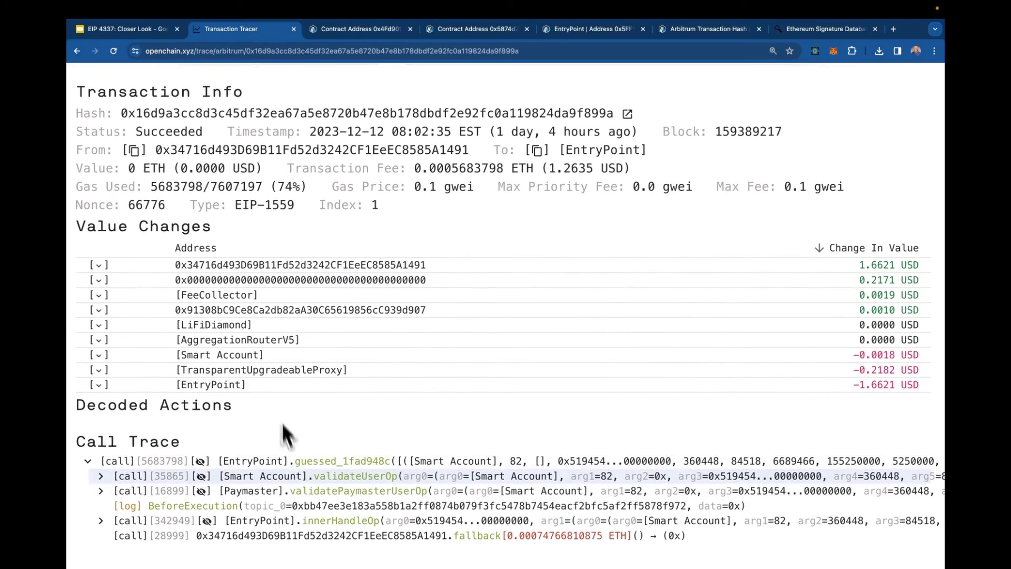
scroll(289, 463, up, 1)
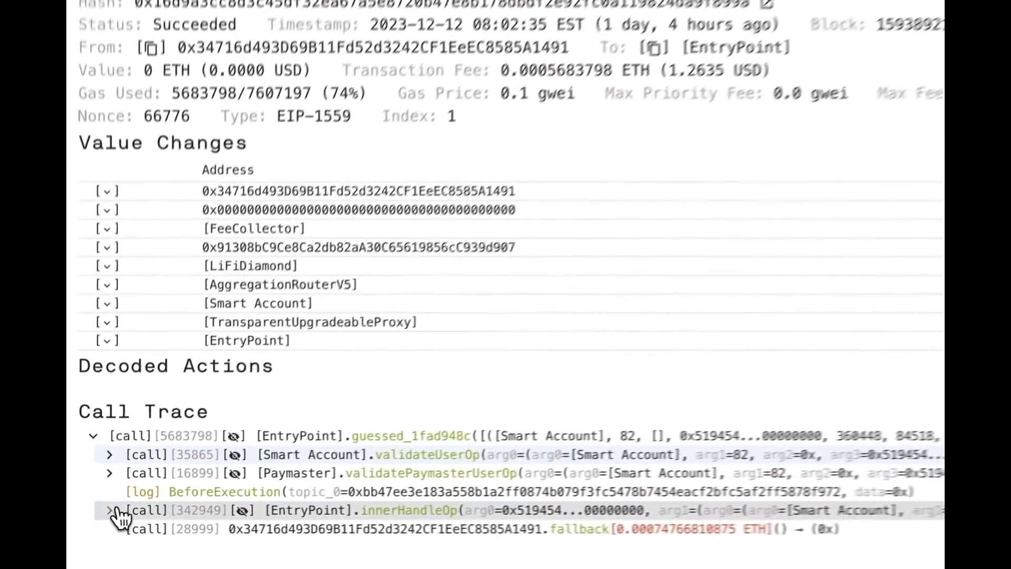
click(104, 522)
scroll(231, 518, down, 2)
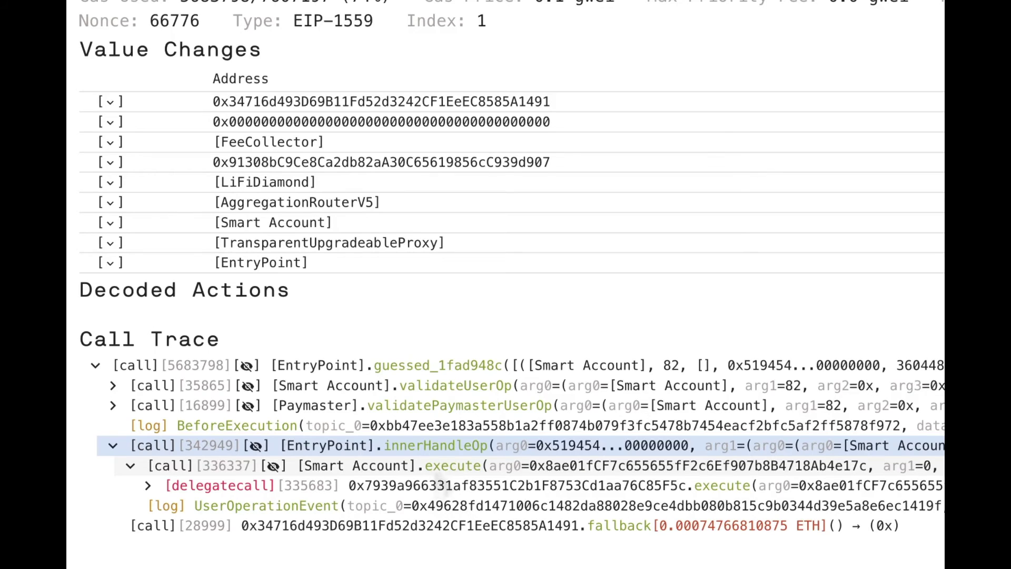
click(148, 485)
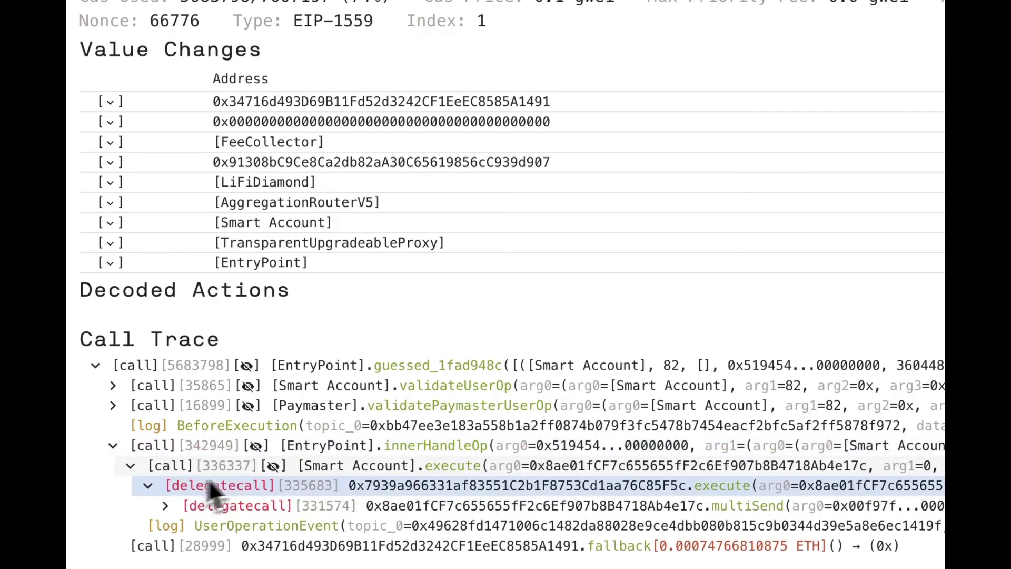
scroll(210, 489, down, 1)
click(165, 485)
scroll(169, 500, down, 2)
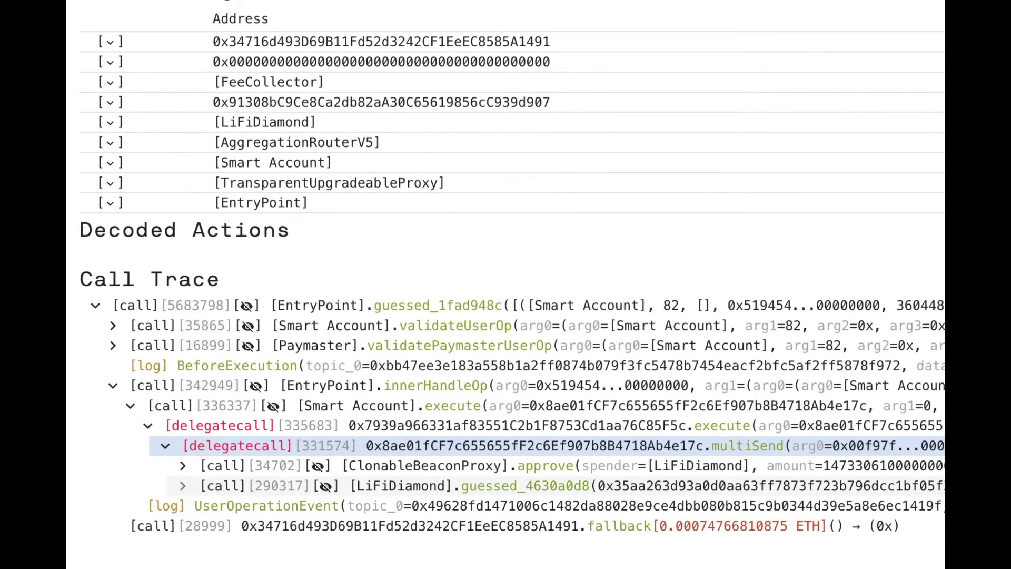
Expand the LiFiDiamond call and its delegatecall, and examine the nested calls as far as the AggregationRouterV5 uniswapV3Swap
click(181, 484)
scroll(190, 487, down, 1)
click(206, 487)
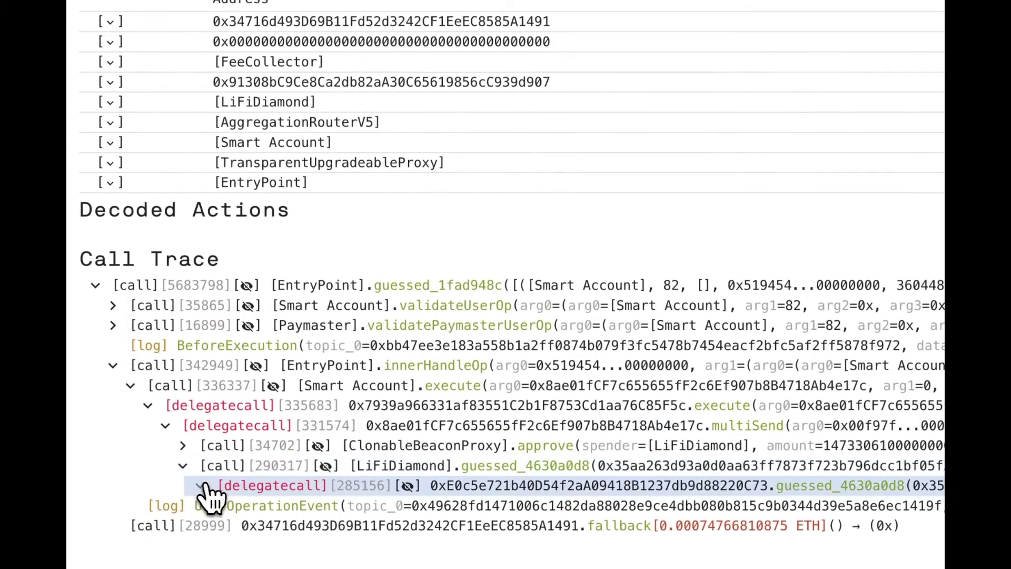
scroll(215, 508, down, 10)
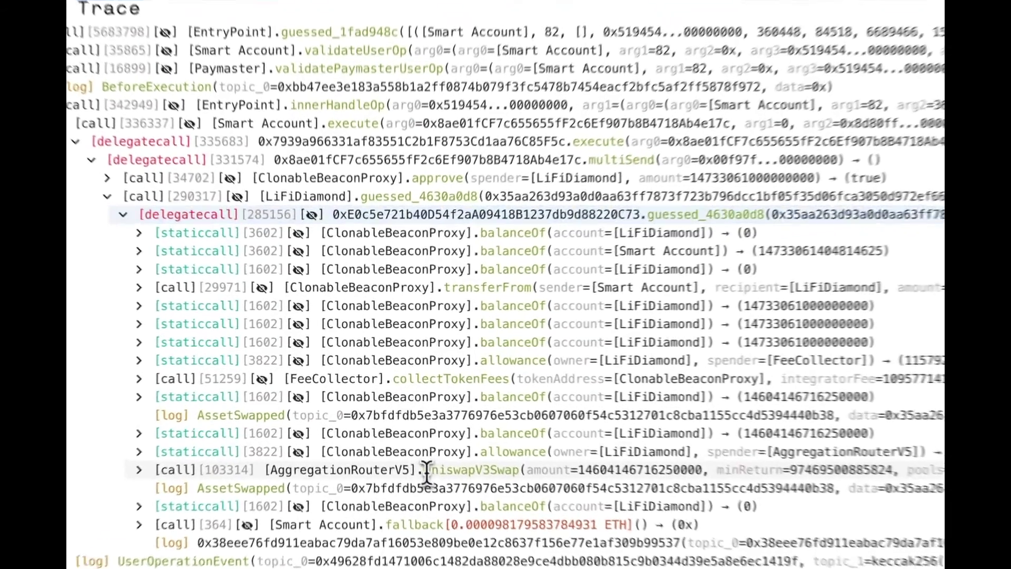
Highlight uniswapV3Swap in the AggregationRouterV5 call, then collapse and re-expand the delegatecall inside LiFiDiamond to review its nested calls
double_click(448, 447)
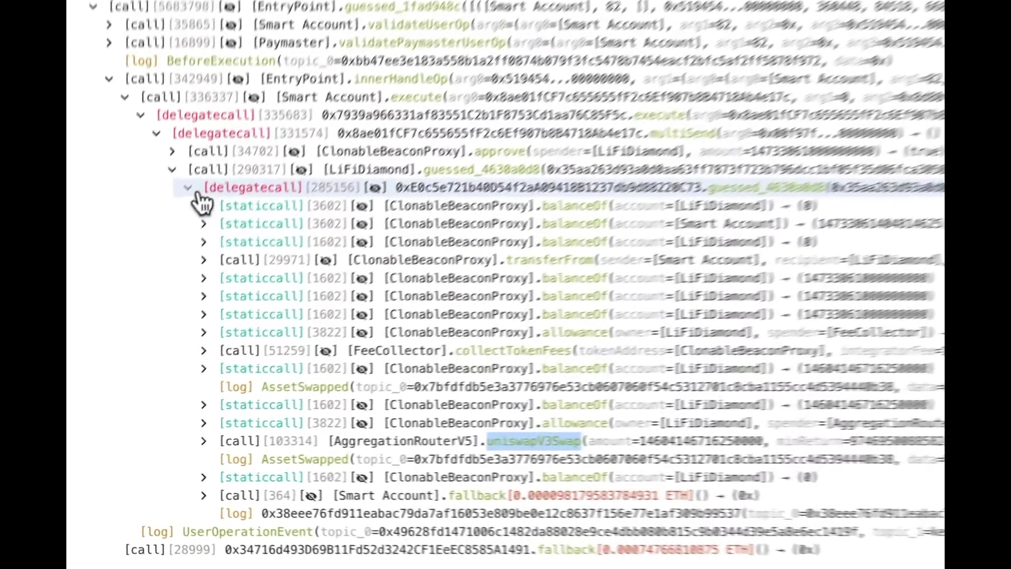
click(166, 239)
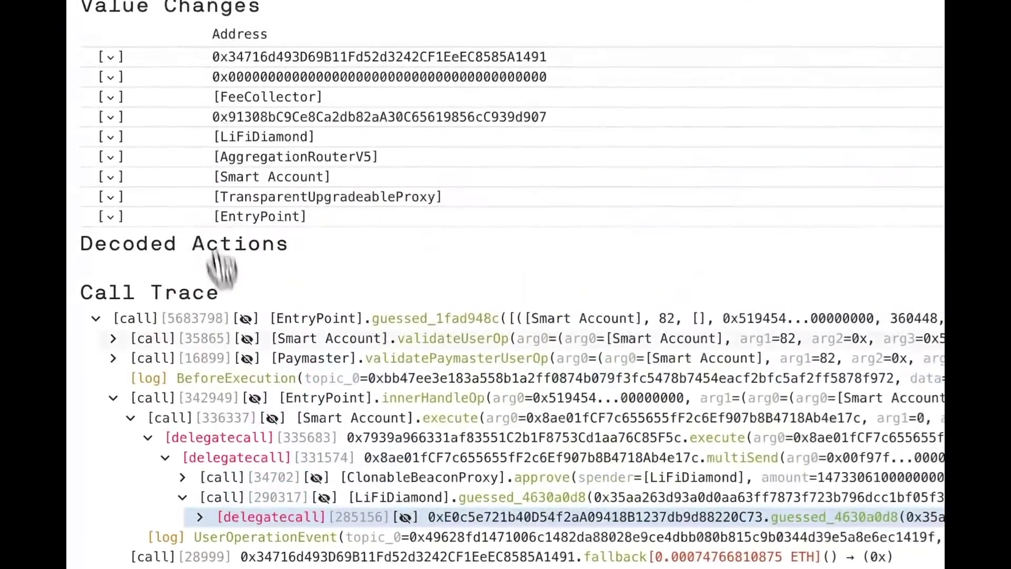
click(201, 517)
scroll(285, 469, down, 5)
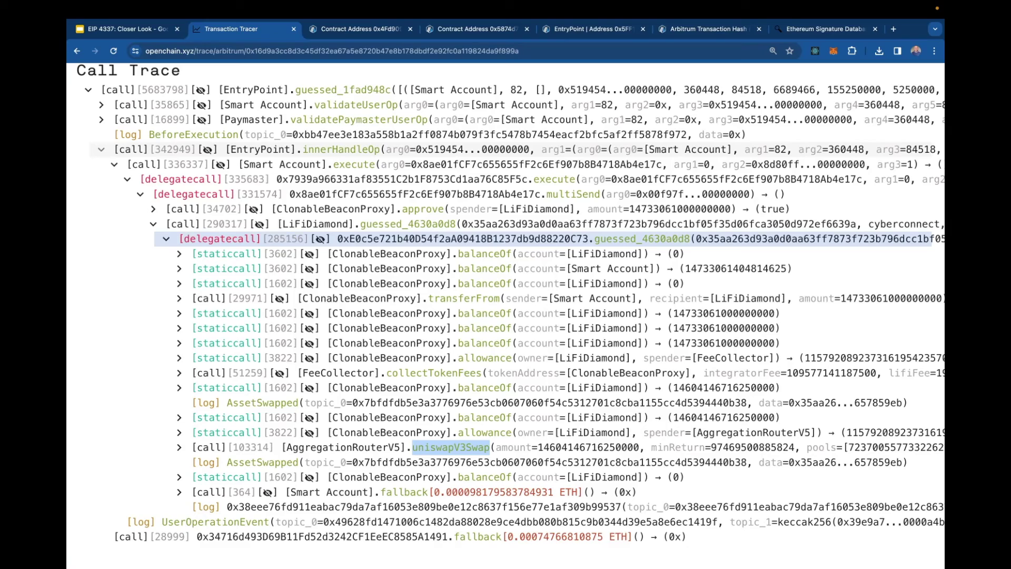
Collapse the innerHandleOp call and label the recipient address of the final fallback call as bundler
click(101, 150)
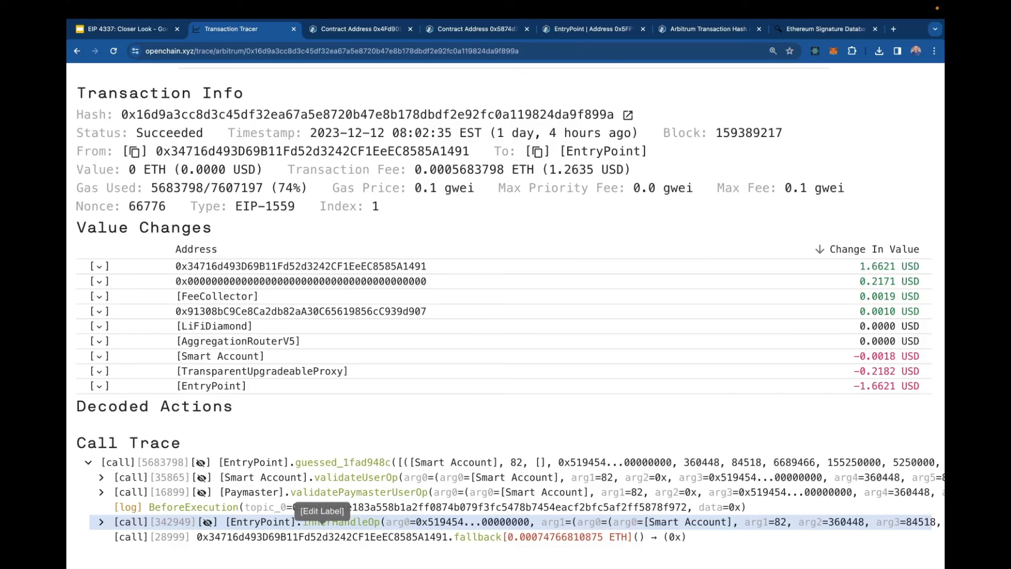
click(322, 522)
text(bun)
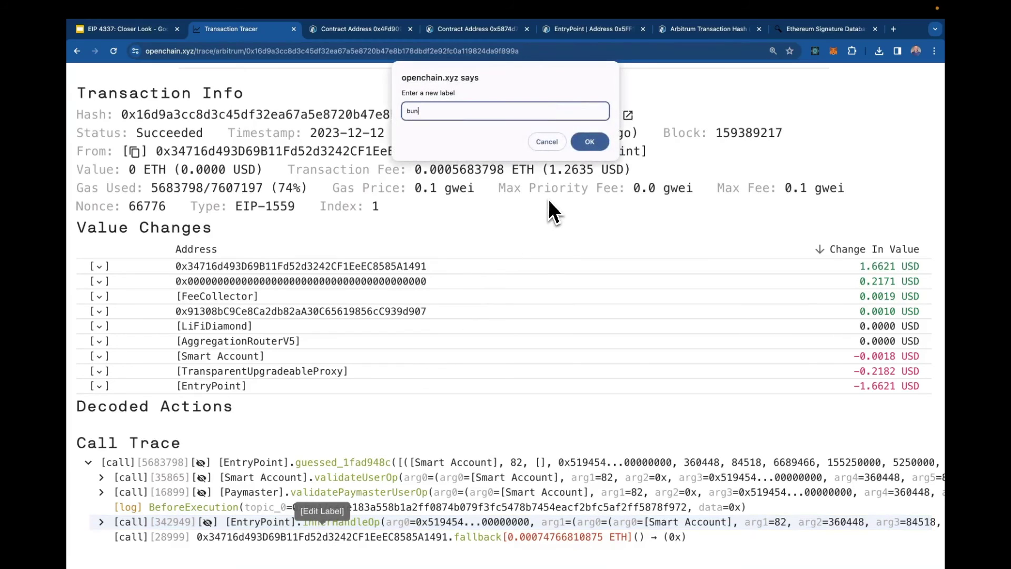
text(dler)
key(Return)
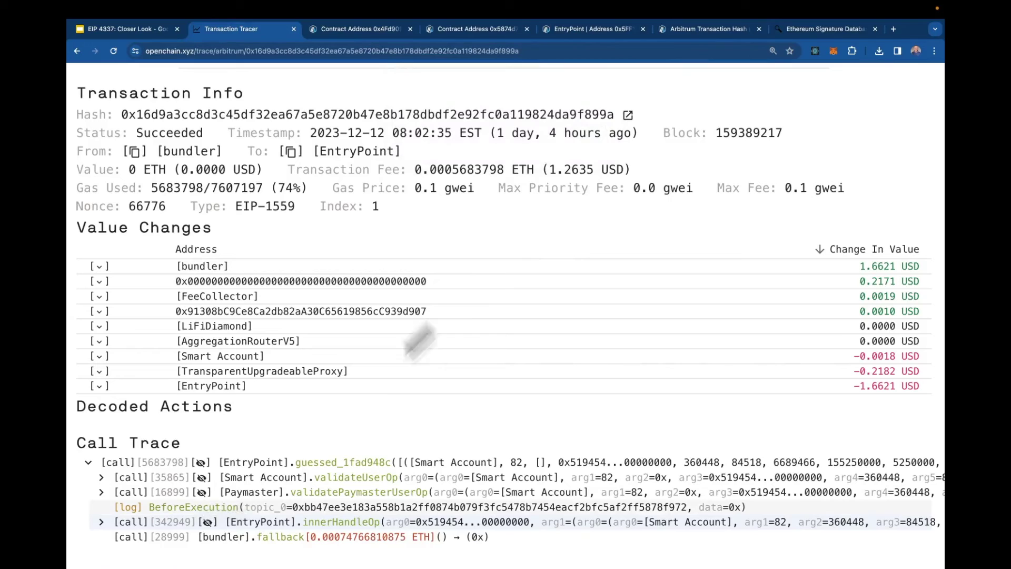
Open the bundler's address on Arbiscan and examine the methods in its transaction list
click(225, 538)
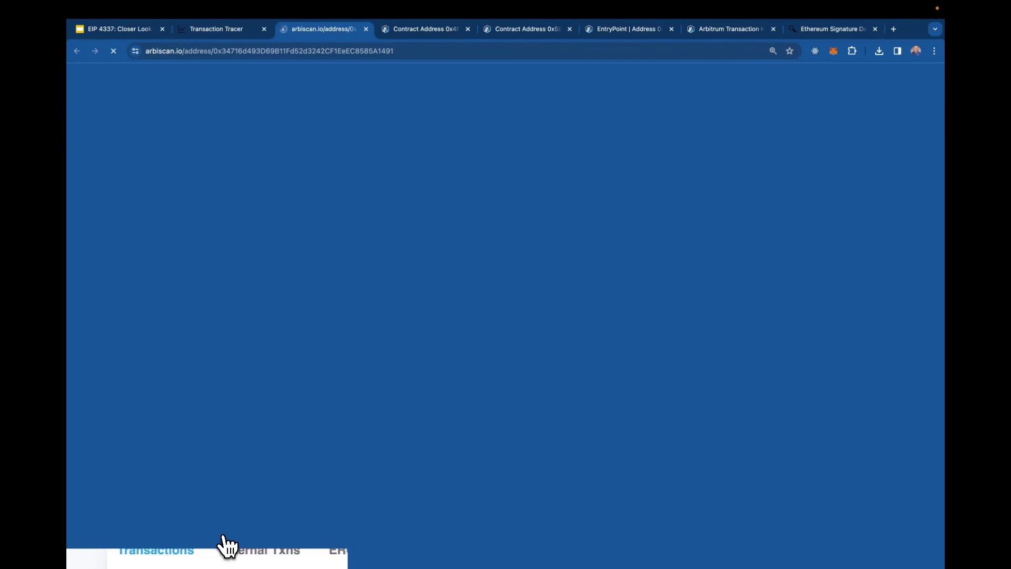
scroll(326, 458, down, 3)
scroll(358, 434, down, 3)
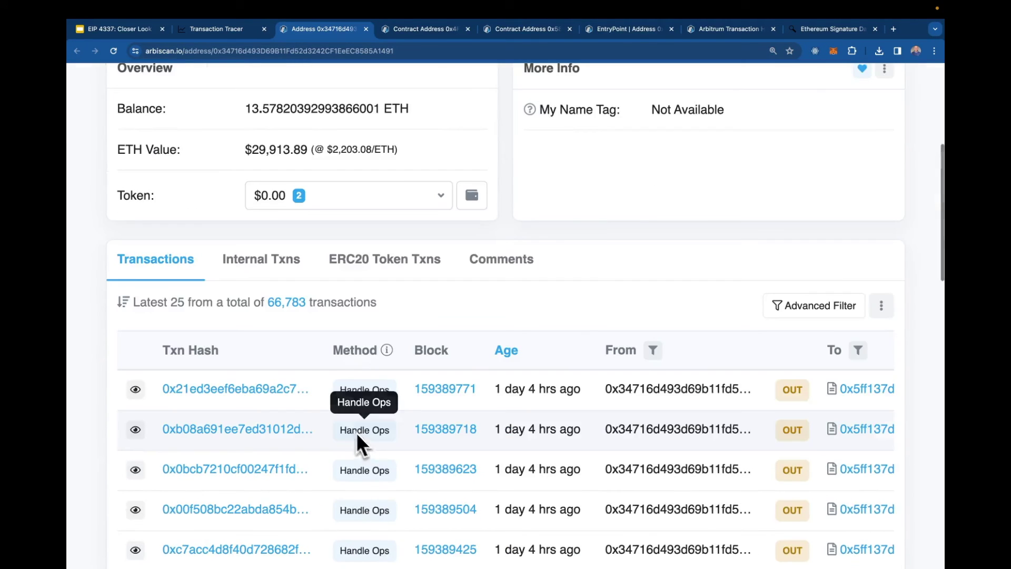